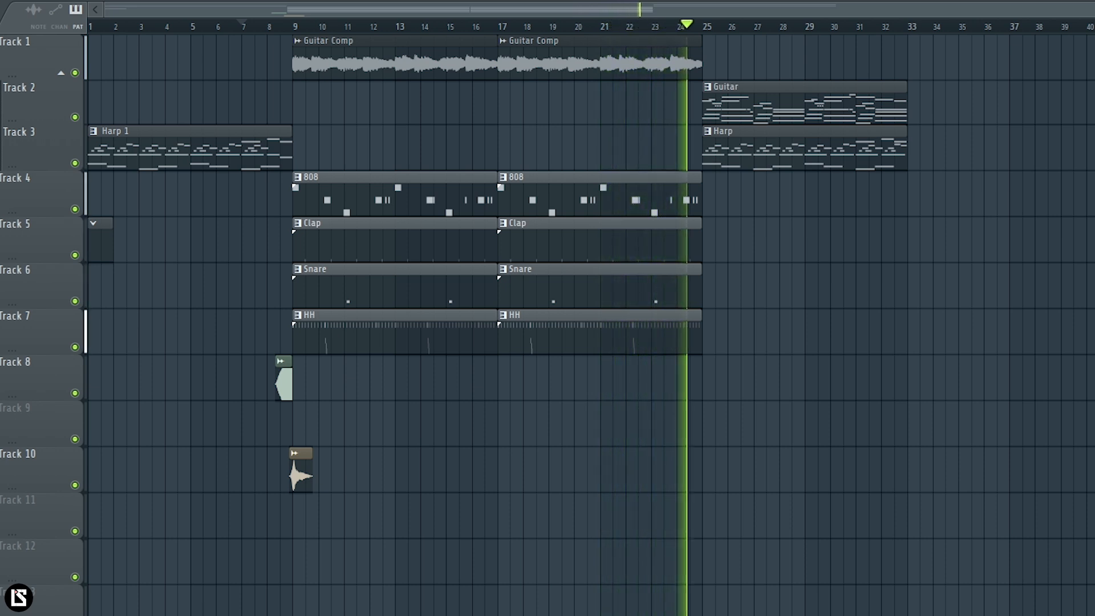
Solo Track 1 and play the Guitar Comp clip from bar 9.
key(space)
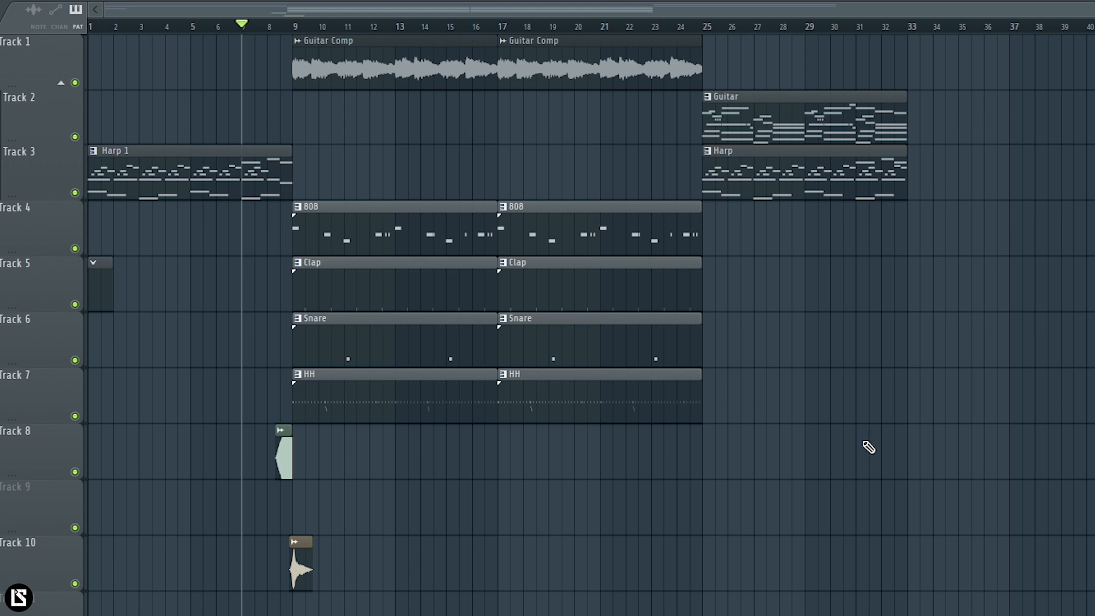
click(301, 27)
right_click(77, 85)
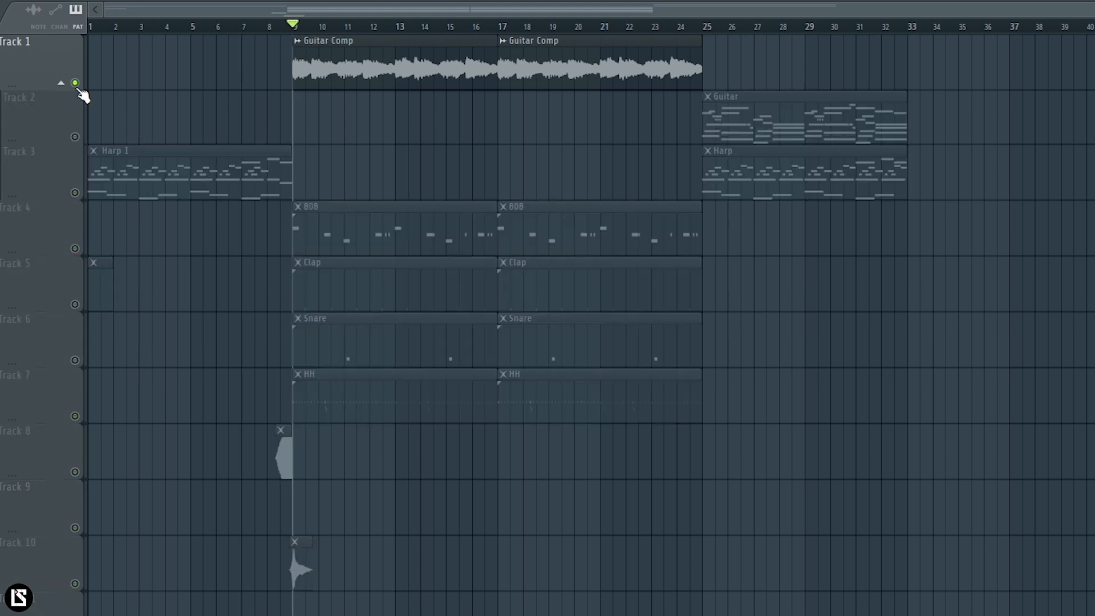
key(space)
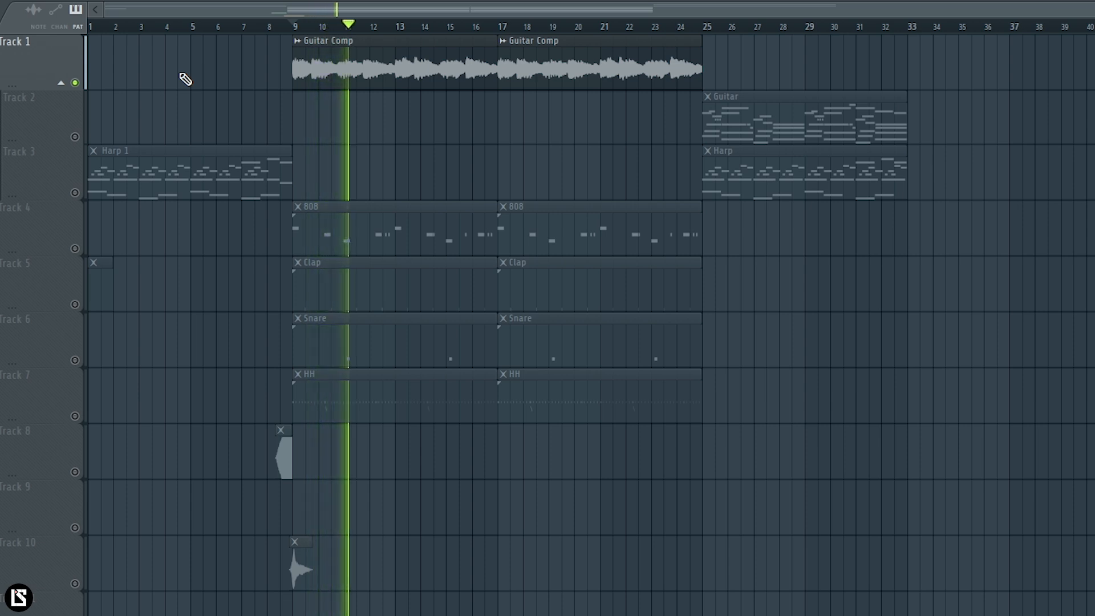
key(space)
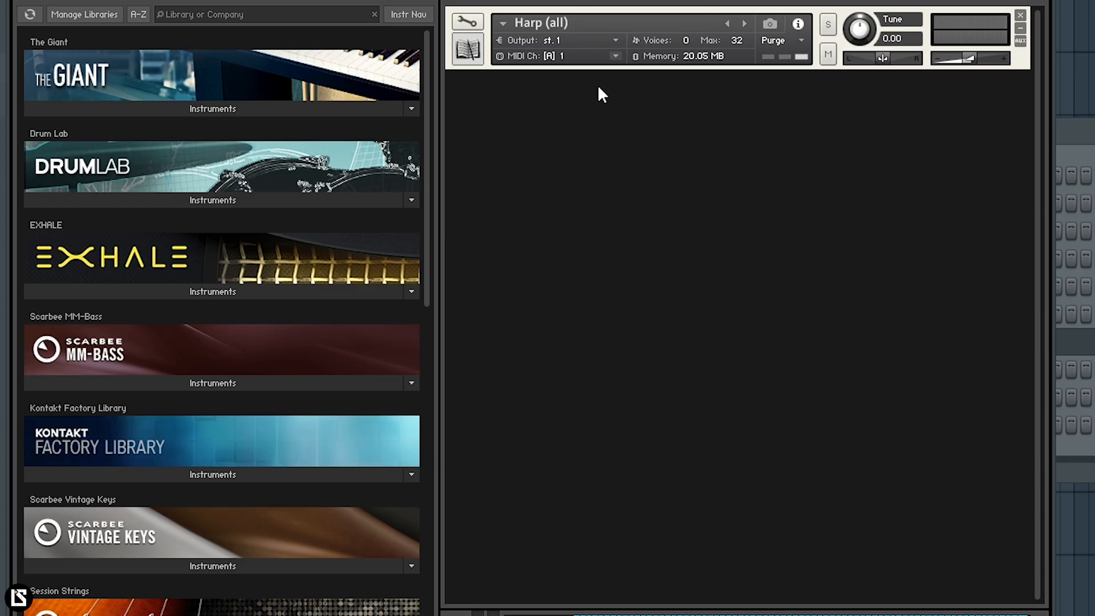
Browse the Kontakt Factory Library to the VSL Strings folder for the Harp channel, and close the plugin window.
click(250, 475)
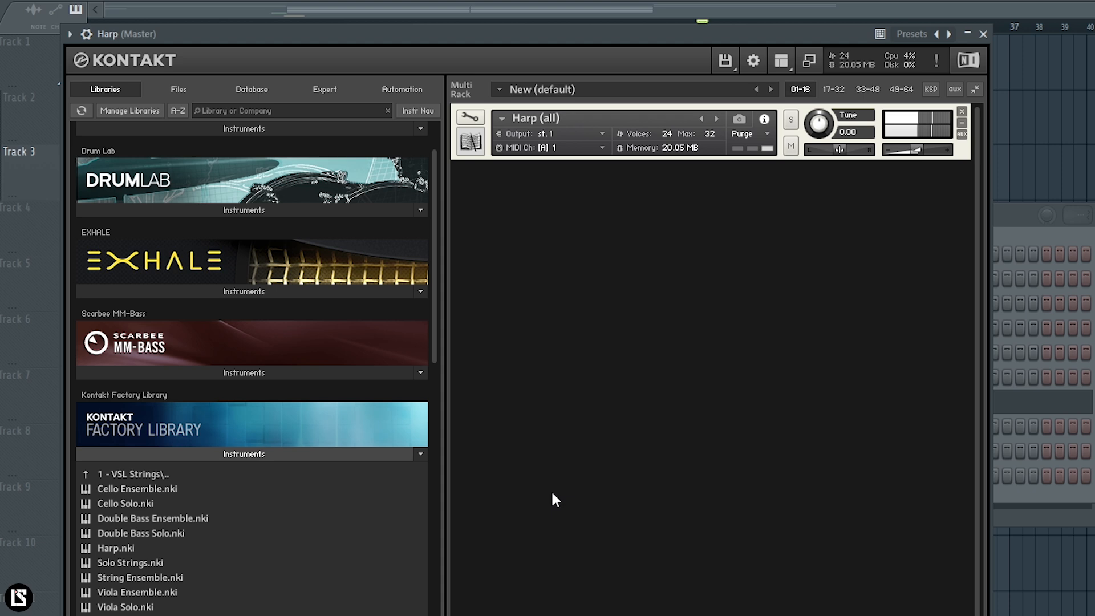
click(983, 34)
key(F6)
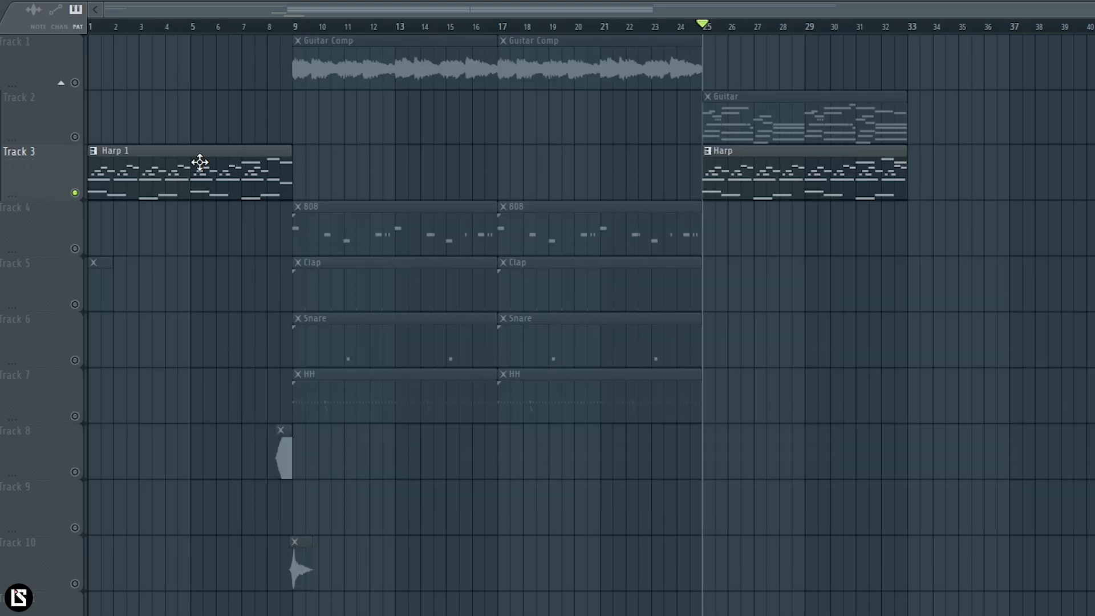
Solo Track 2, the guitar track, and play the Guitar pattern's notes in the piano roll.
right_click(76, 137)
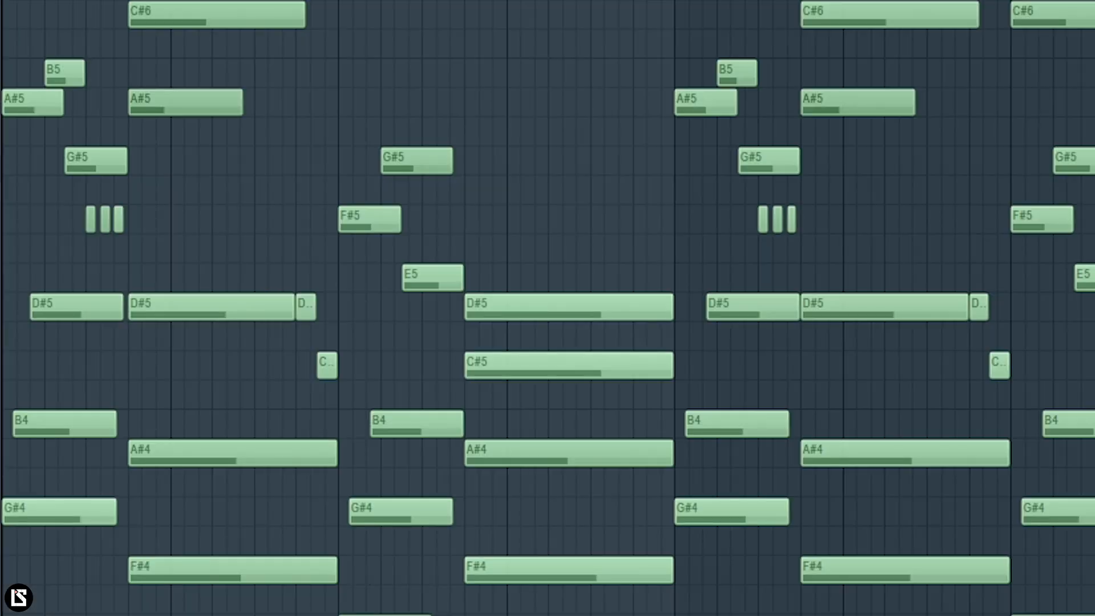
key(space)
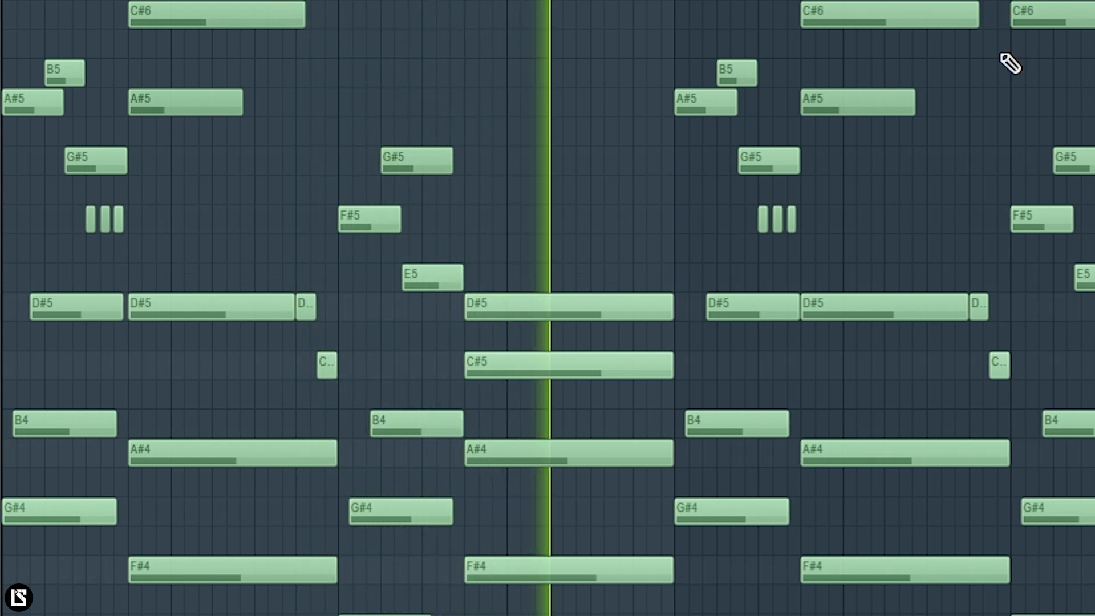
key(space)
Duplicate the guitar notes to bar 13 and delete the copied melody notes above D#5, leaving only the lower chord notes.
scroll(589, 19, down, 3)
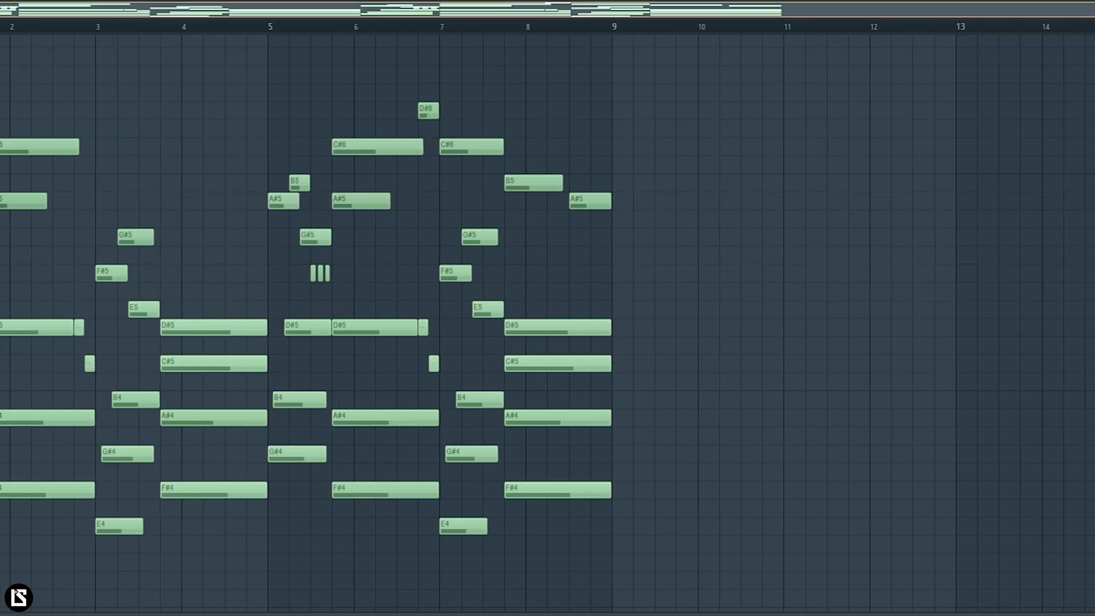
drag(551, 328, 1, 581)
key(ctrl+b)
drag(570, 400, 877, 354)
drag(690, 11, 946, 615)
scroll(623, 140, down, 3)
drag(698, 7, 695, 0)
click(321, 147)
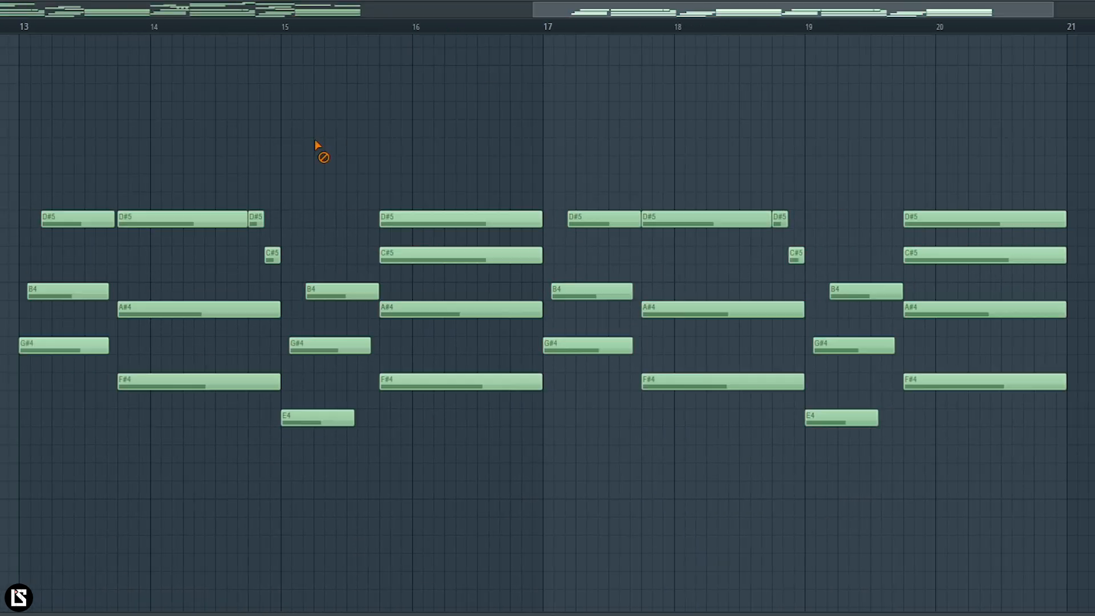
Align the staggered B4, D#5 and G#4 notes with their chord starts from bar 13, and play the result.
drag(54, 220, 37, 223)
drag(47, 293, 40, 296)
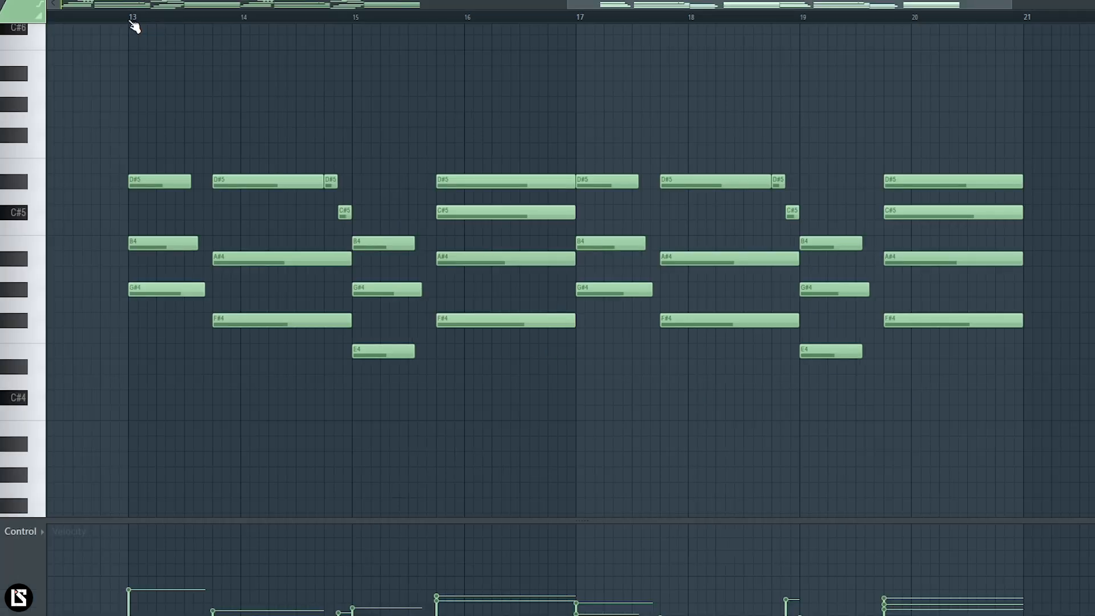
key(space)
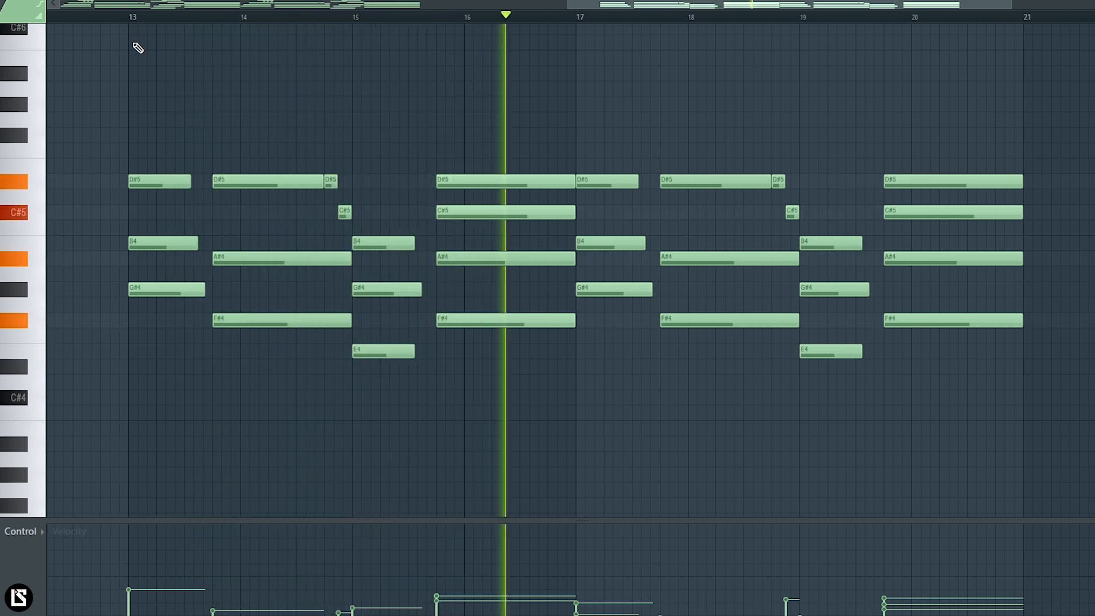
key(space)
Undo the chord note alignment to restore the staggered note starts from bar 13.
key(ctrl+alt+z)
key(ctrl+alt+z)
key(ctrl+alt+z)
key(ctrl+alt+z)
key(ctrl+alt+z)
key(ctrl+alt+z)
key(ctrl+alt+z)
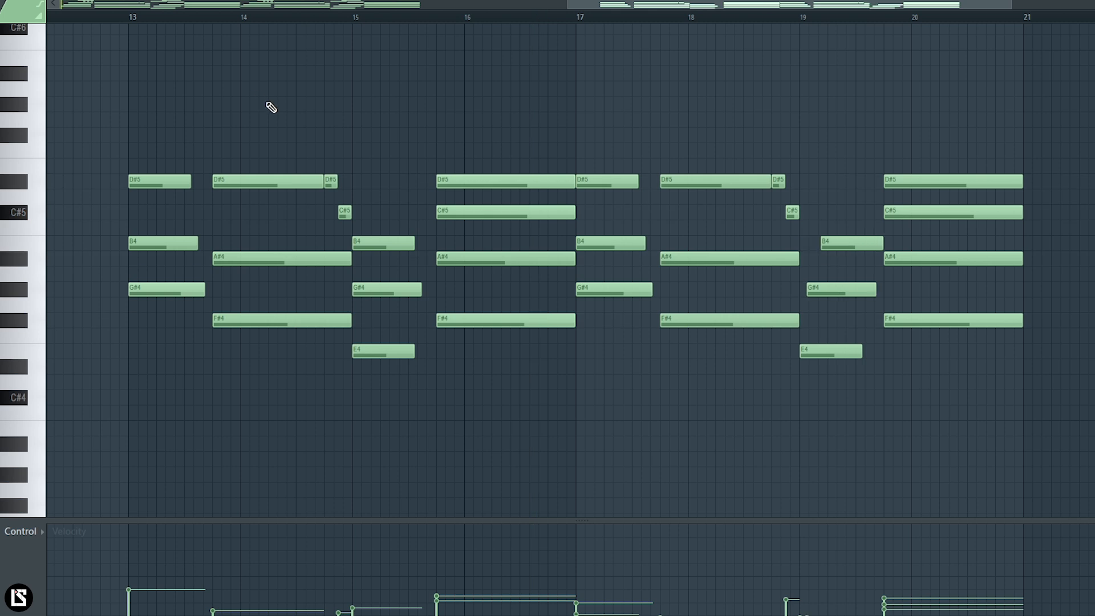
key(ctrl+alt+z)
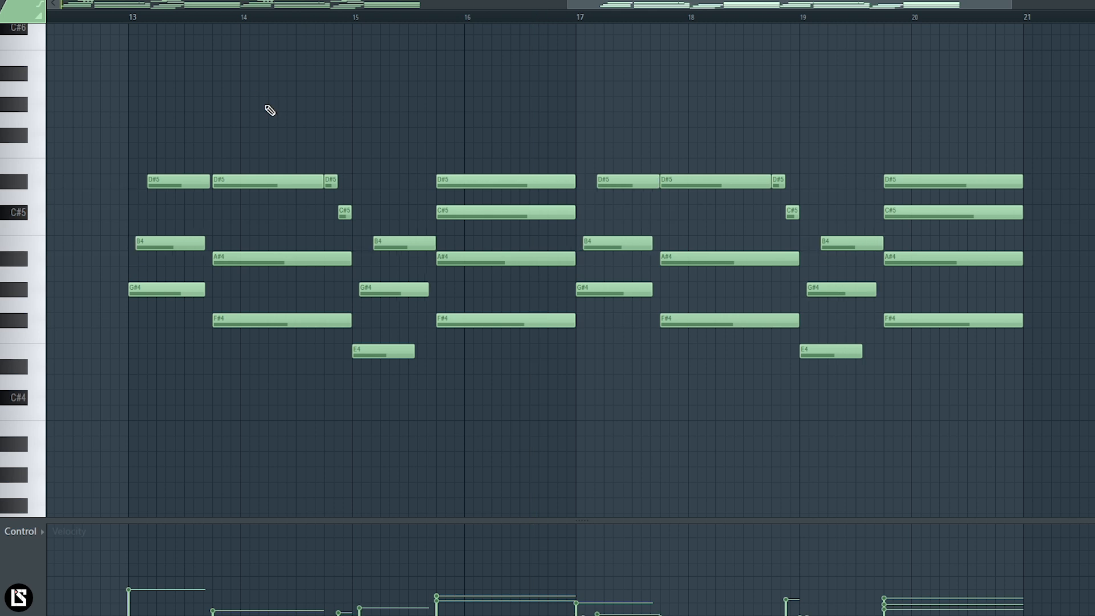
Highlight the staggered chord notes starting at bars 13, 15, 17 and 19, and clear the selection.
drag(122, 148, 196, 340)
drag(386, 174, 387, 374)
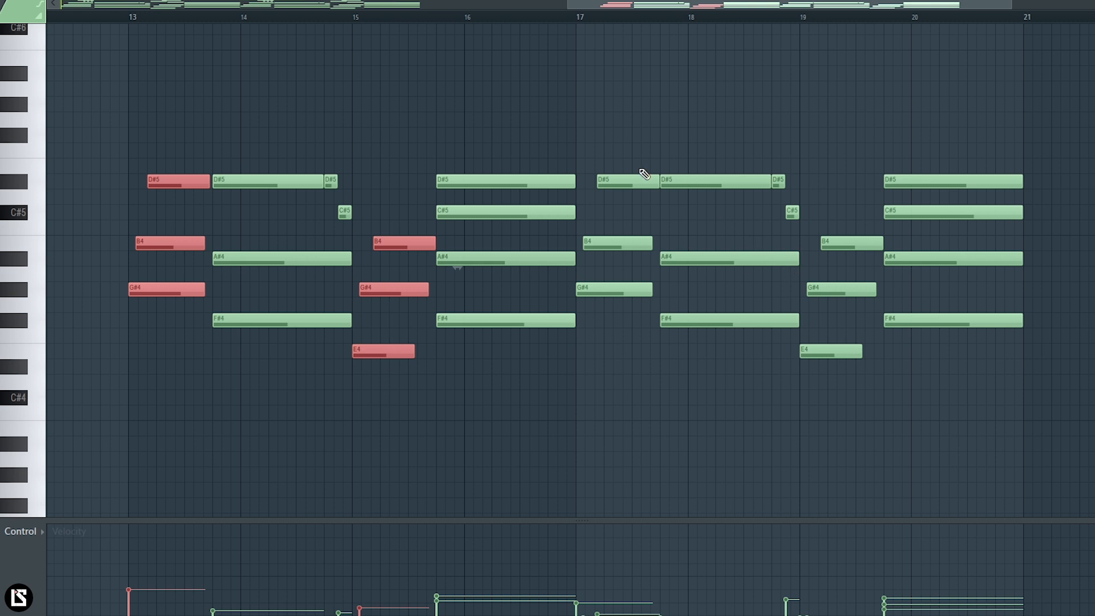
drag(638, 171, 620, 367)
drag(836, 206, 836, 399)
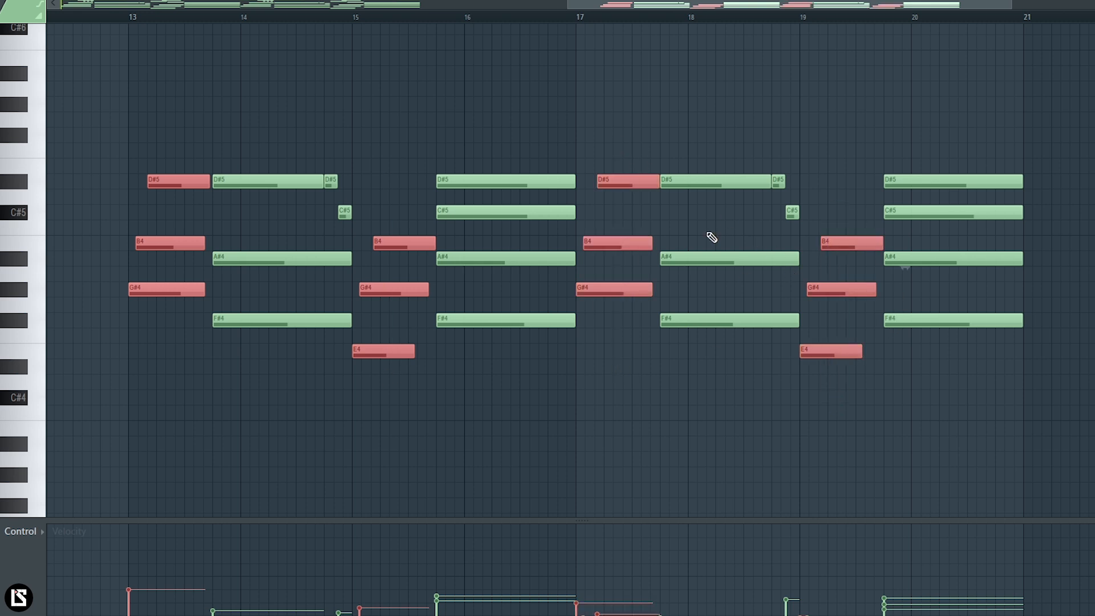
click(429, 131)
Select the first D#5 note after bar 13 and play the strummed chord notes from bar 13.
scroll(635, 8, up, 3)
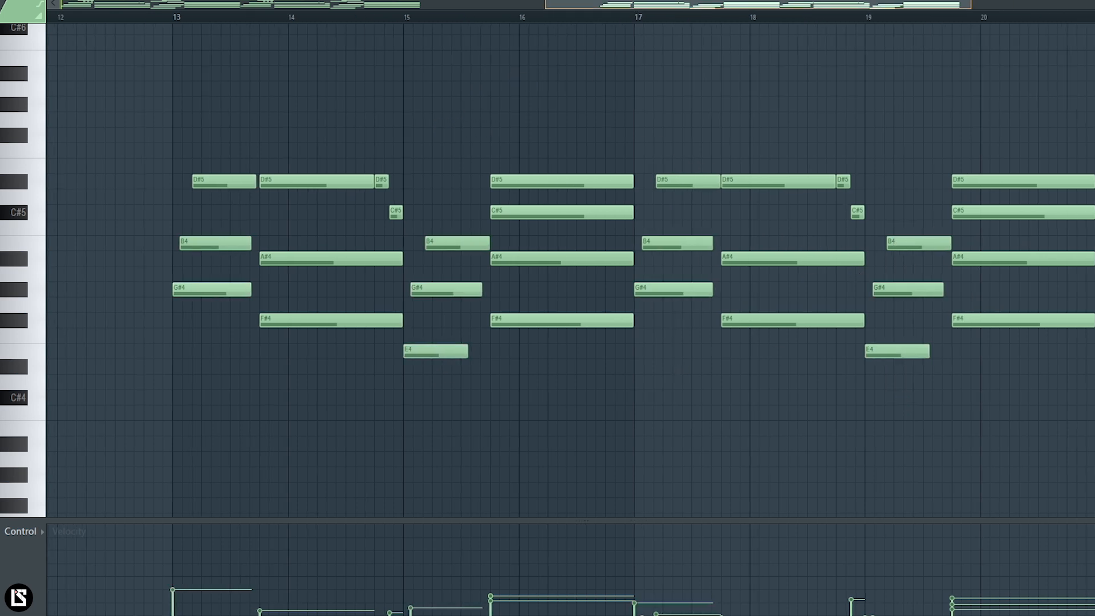
click(237, 181)
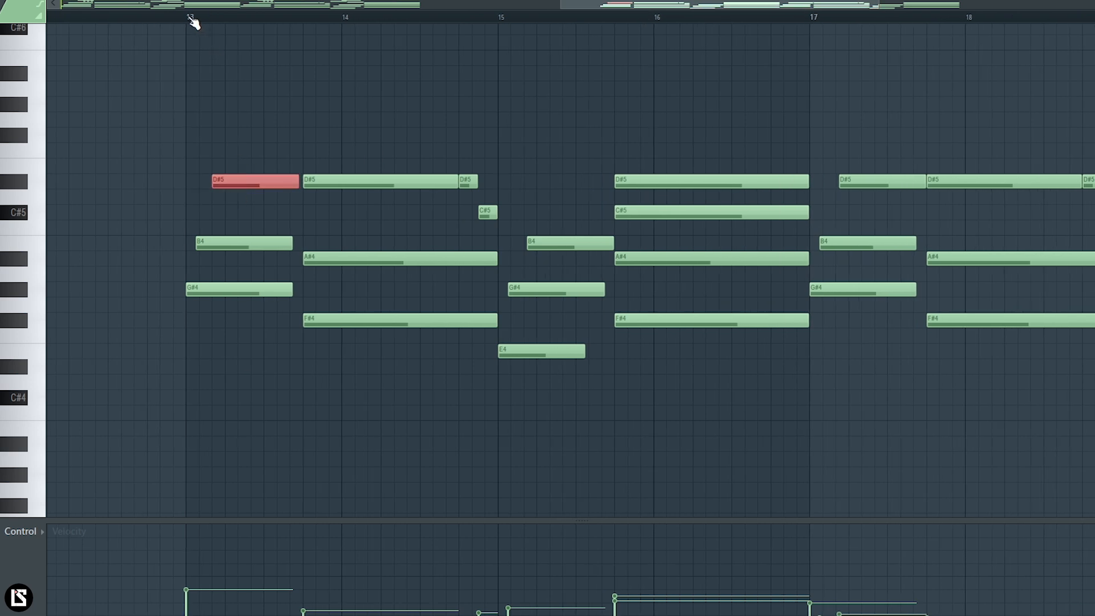
key(space)
key(space)
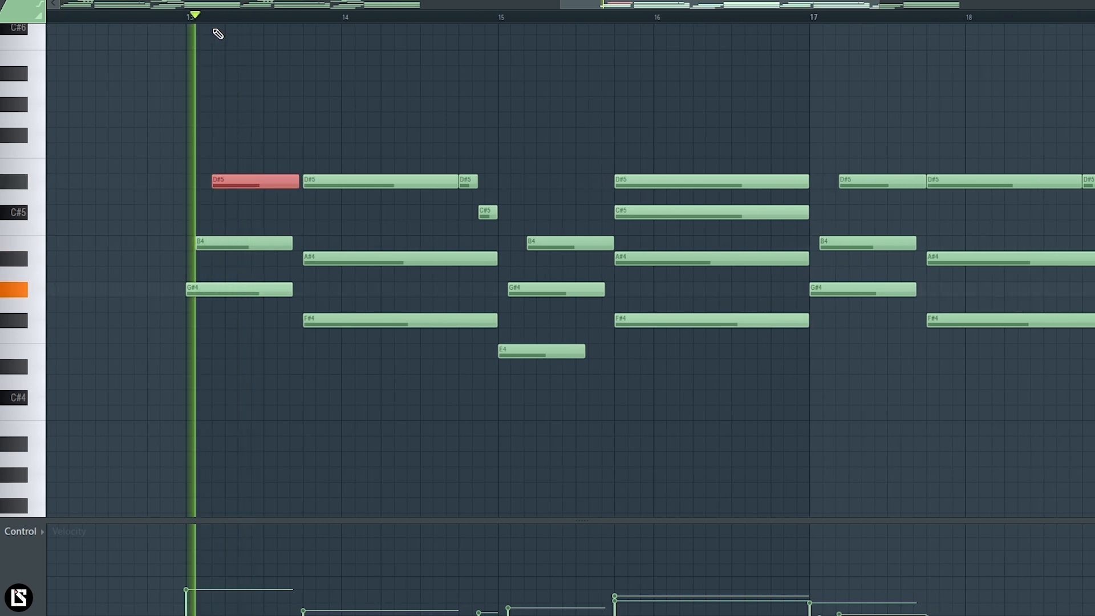
key(space)
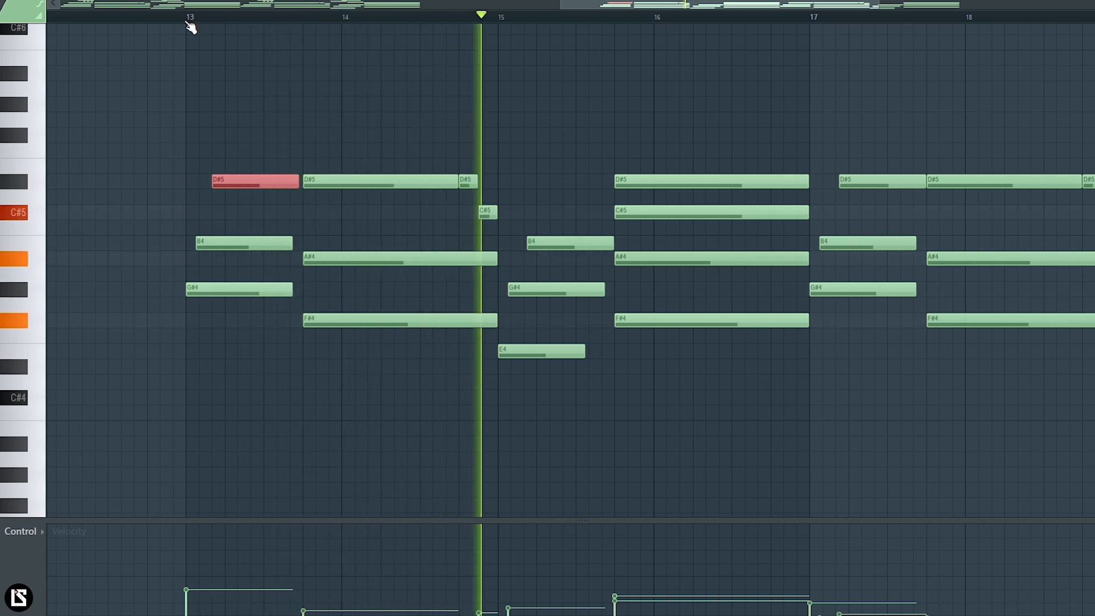
key(space)
Highlight the first G#4 note at bar 13 to examine its velocity against the other notes, and clear the selection.
drag(879, 4, 996, 4)
drag(163, 363, 162, 280)
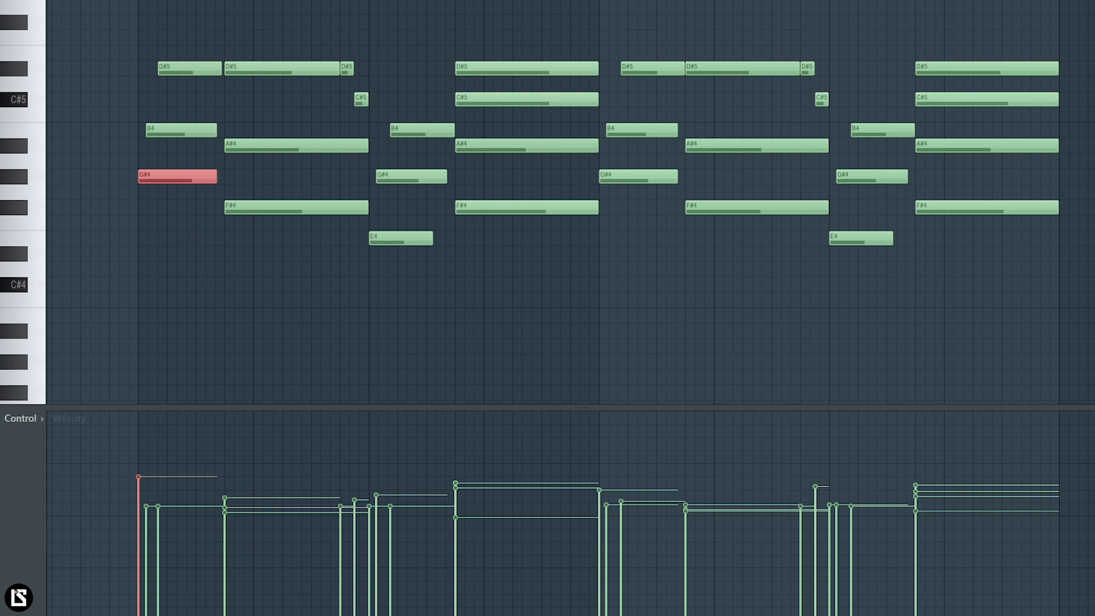
key(ctrl+d)
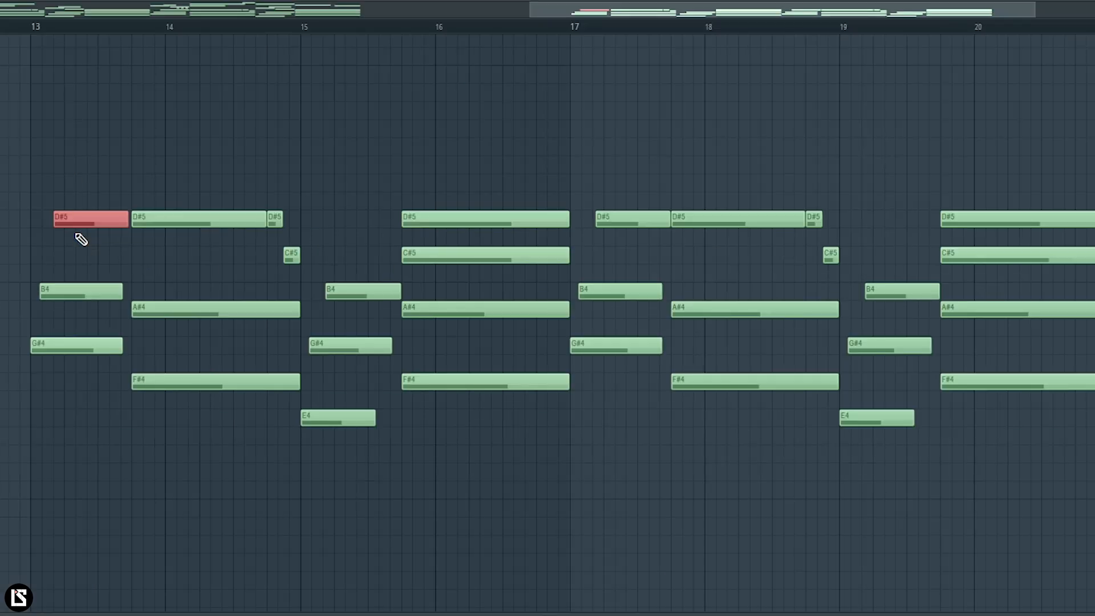
key(ctrl+d)
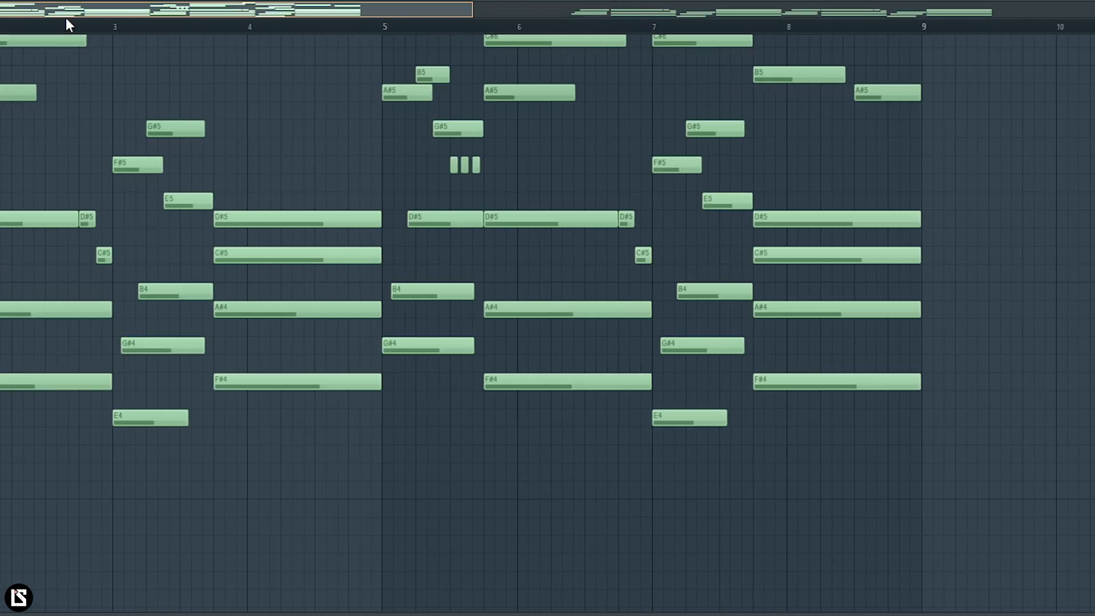
Replace the chord notes from bar 13 with a copy of only the upper melody notes.
drag(63, 200, 191, 202)
drag(59, 357, 423, 561)
scroll(226, 418, down, 3)
drag(71, 264, 1059, 524)
key(Delete)
Play the melody from bar 13 and examine the three short F#5 notes in both phrases.
key(space)
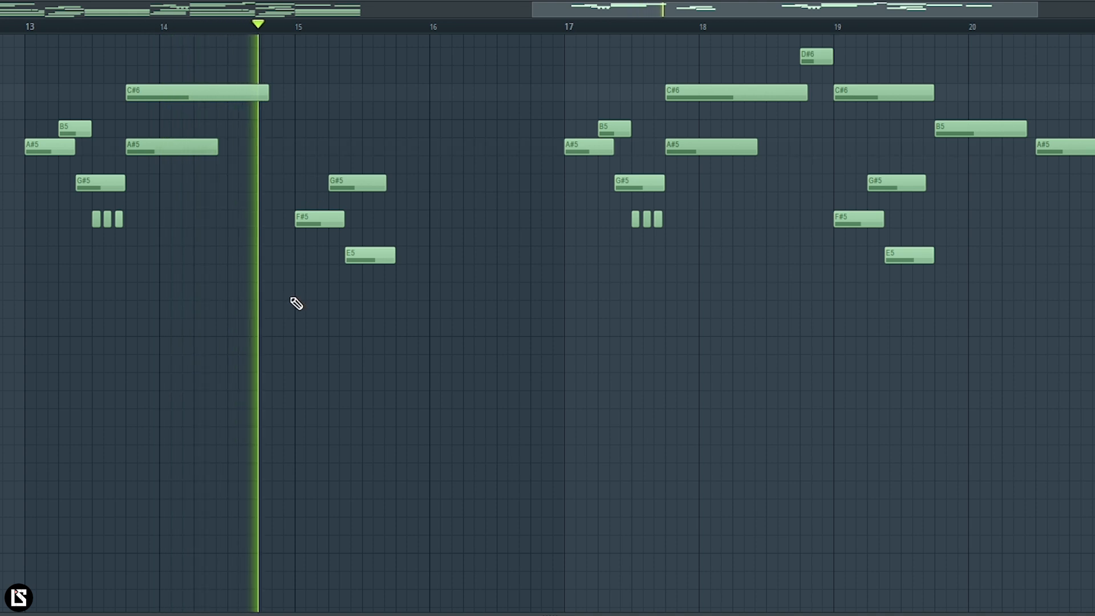
key(space)
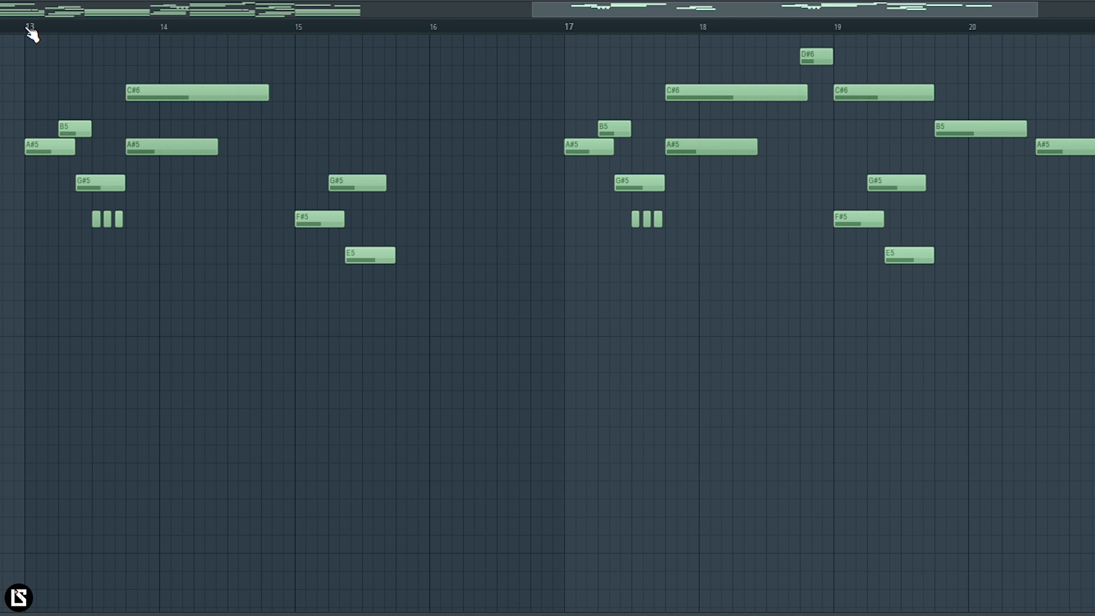
drag(59, 210, 166, 245)
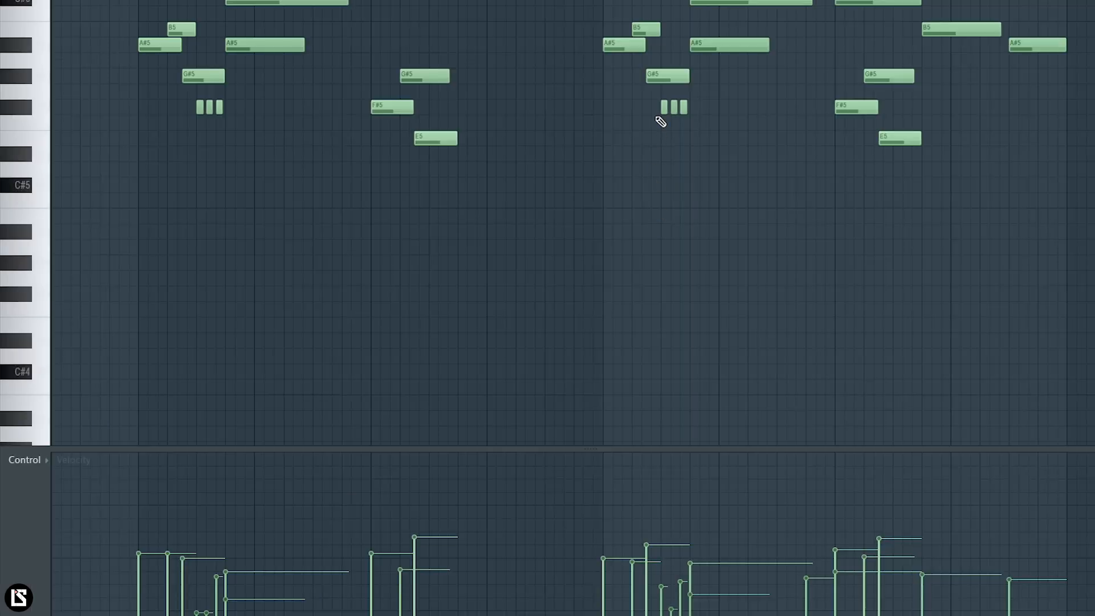
drag(639, 91, 704, 123)
drag(162, 105, 245, 121)
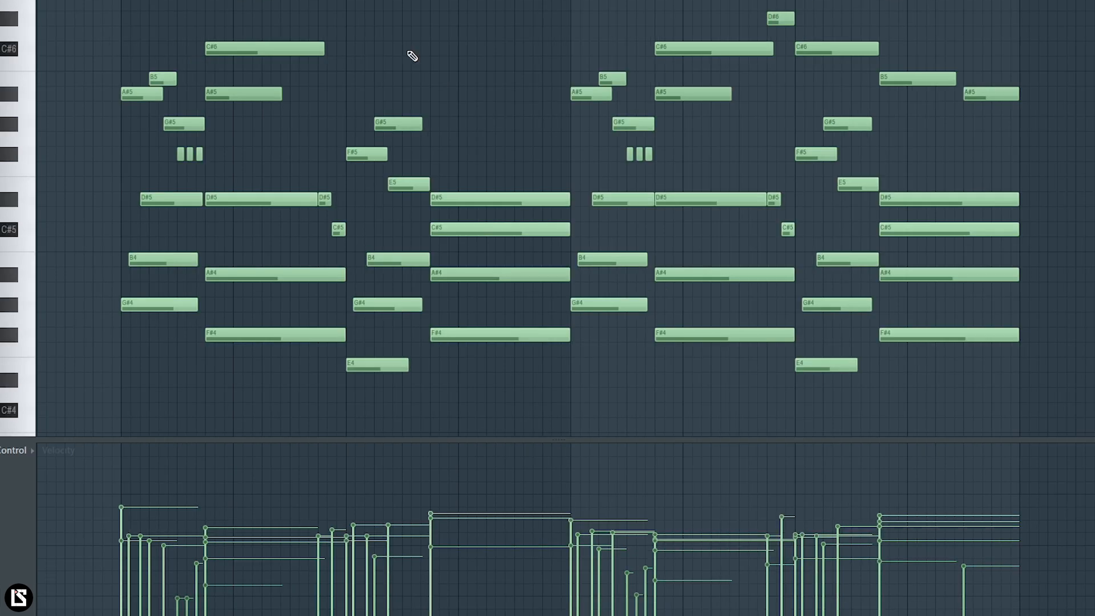
Highlight the repeated opening melody phrase in both halves of the full guitar pattern, and clear the selection.
drag(108, 1, 332, 166)
drag(587, 1, 705, 164)
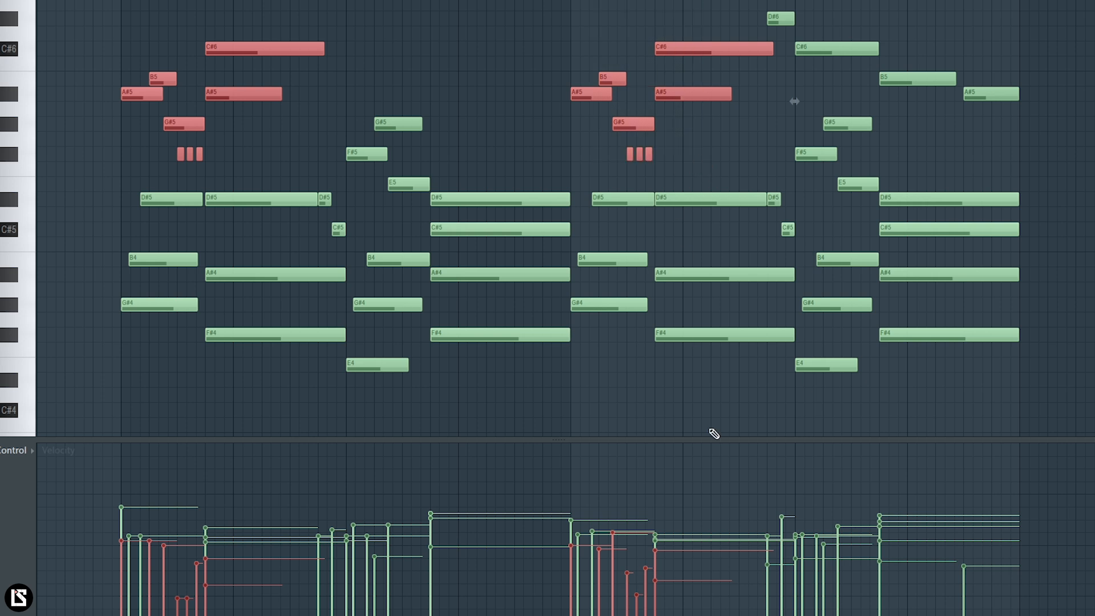
click(370, 100)
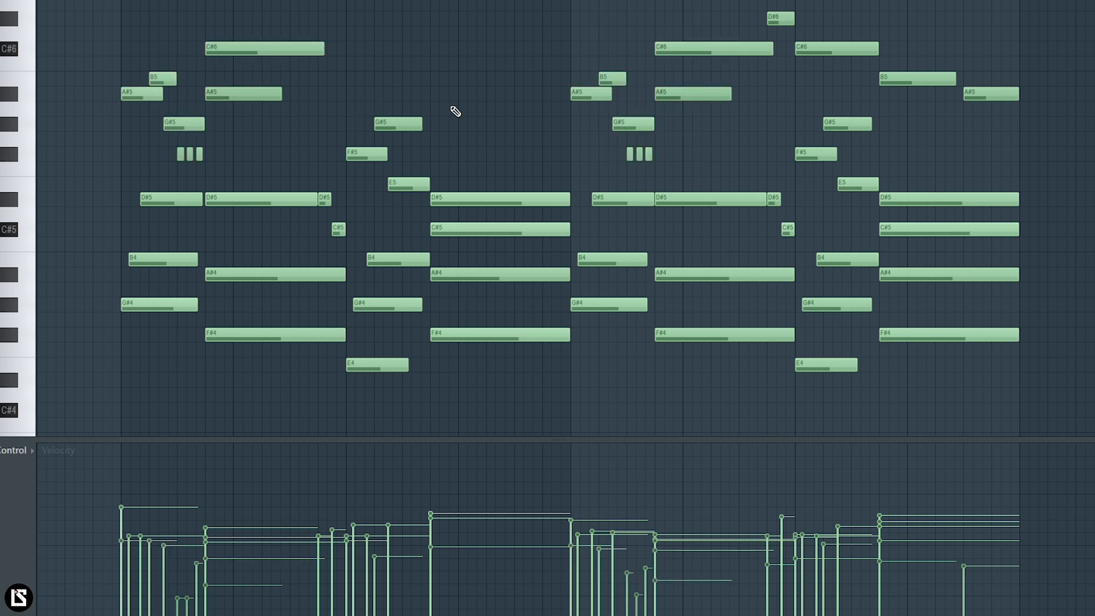
Highlight the closing D#6, C#6, B5 and A#5 melody notes of the second half, and clear the selection.
drag(892, 41, 1027, 118)
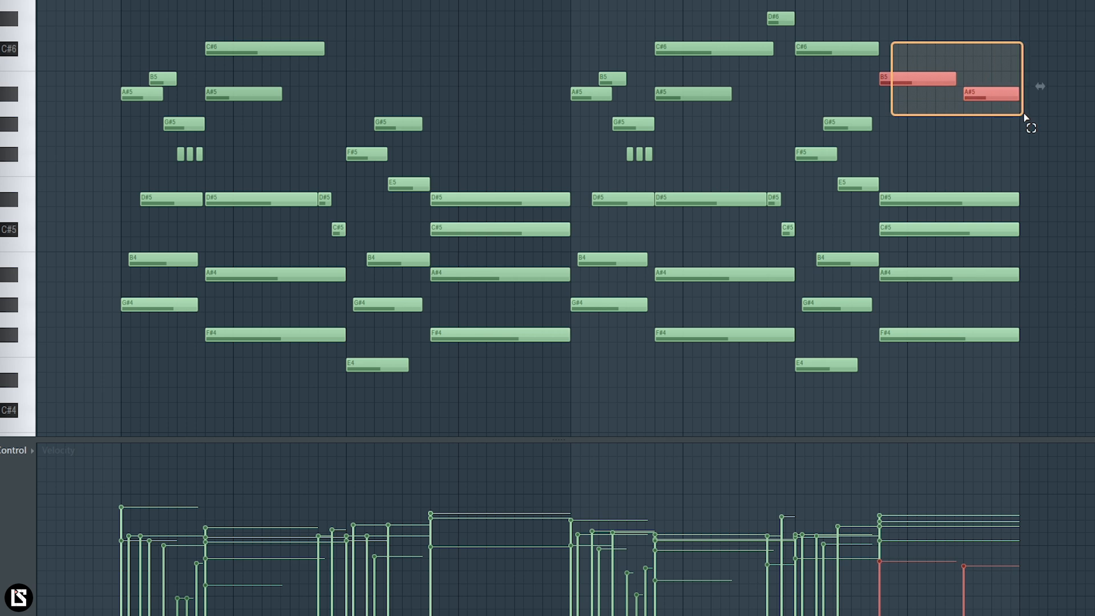
drag(787, 12, 828, 70)
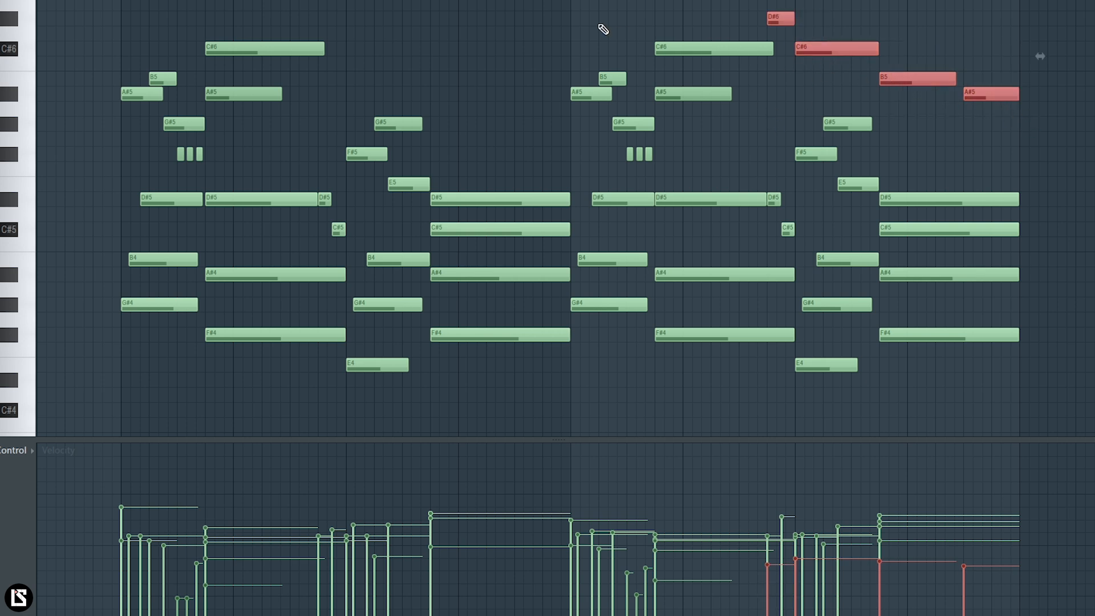
click(602, 29)
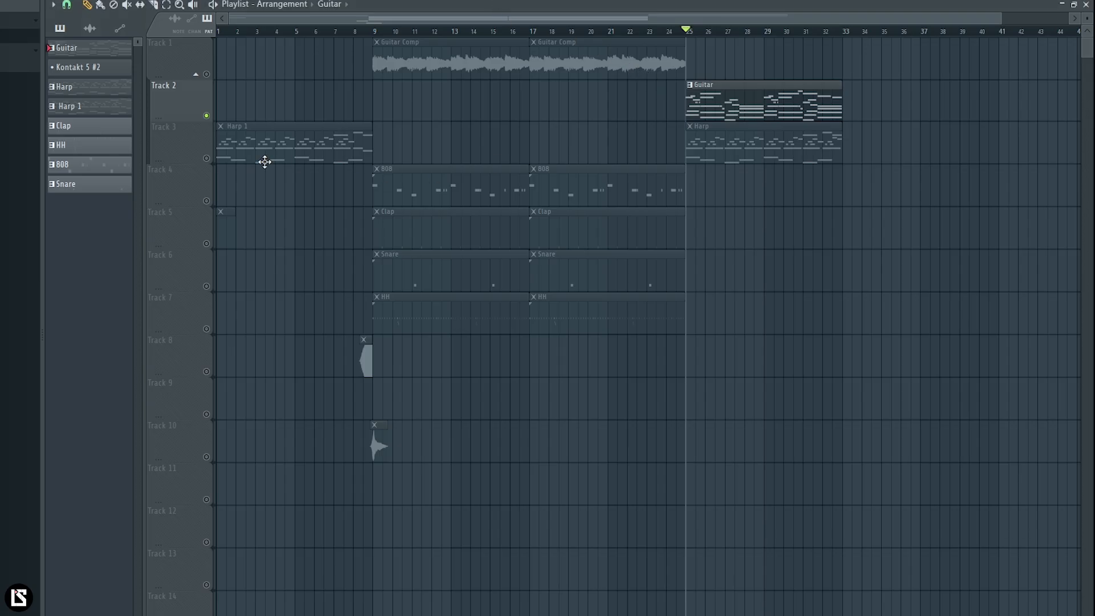
Return to the playlist and play the Guitar Comp clip and the Guitar pattern clip with only Tracks 1 and 2 enabled.
click(216, 159)
key(space)
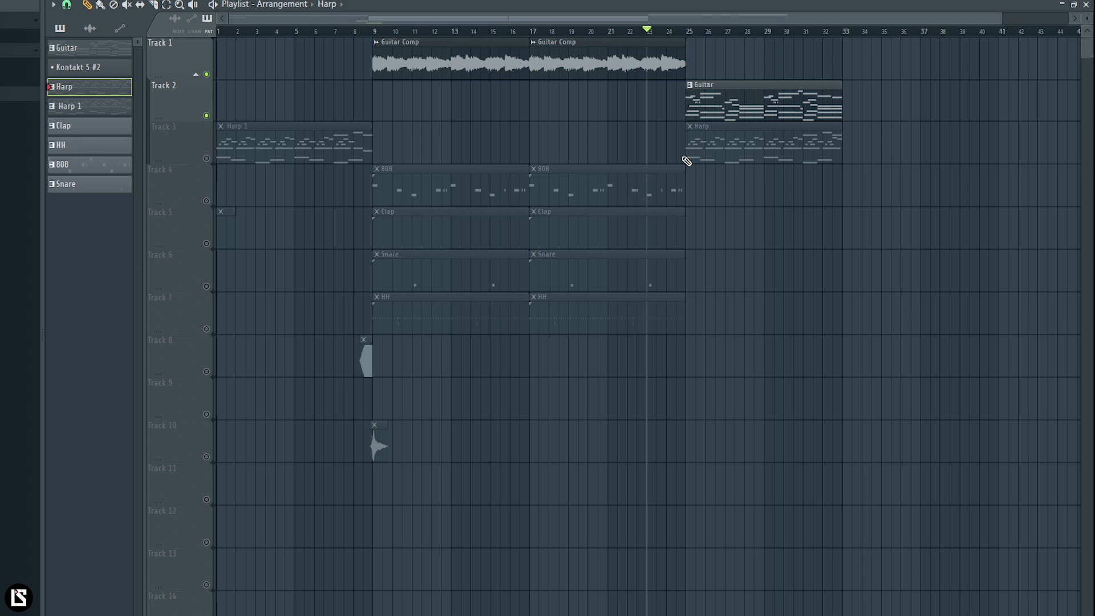
key(space)
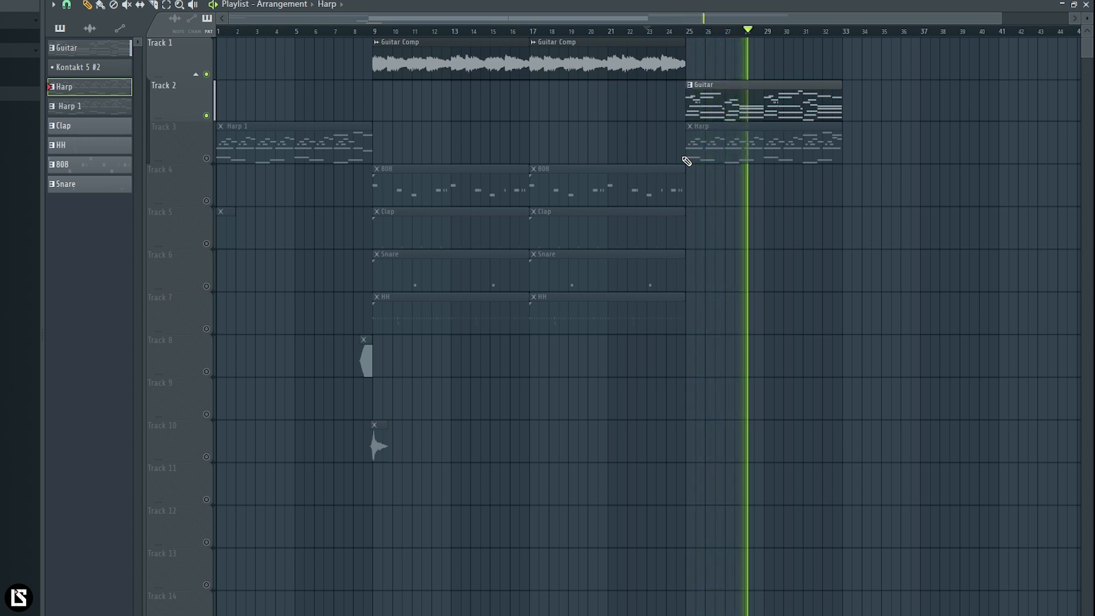
key(space)
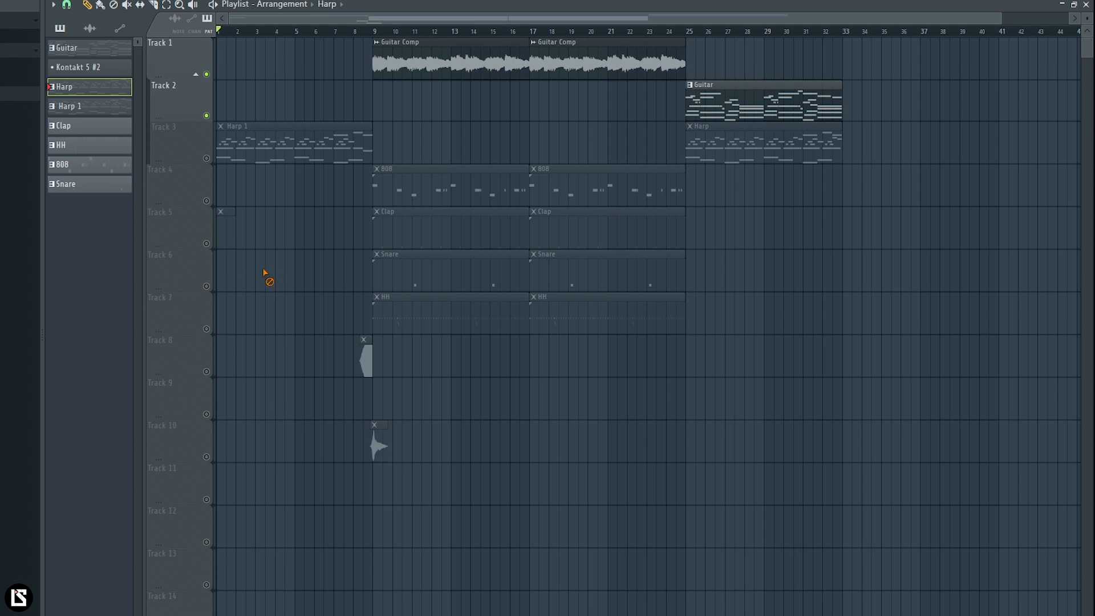
Solo Track 1 and play the Guitar Comp clip from bar 9.
key(F6)
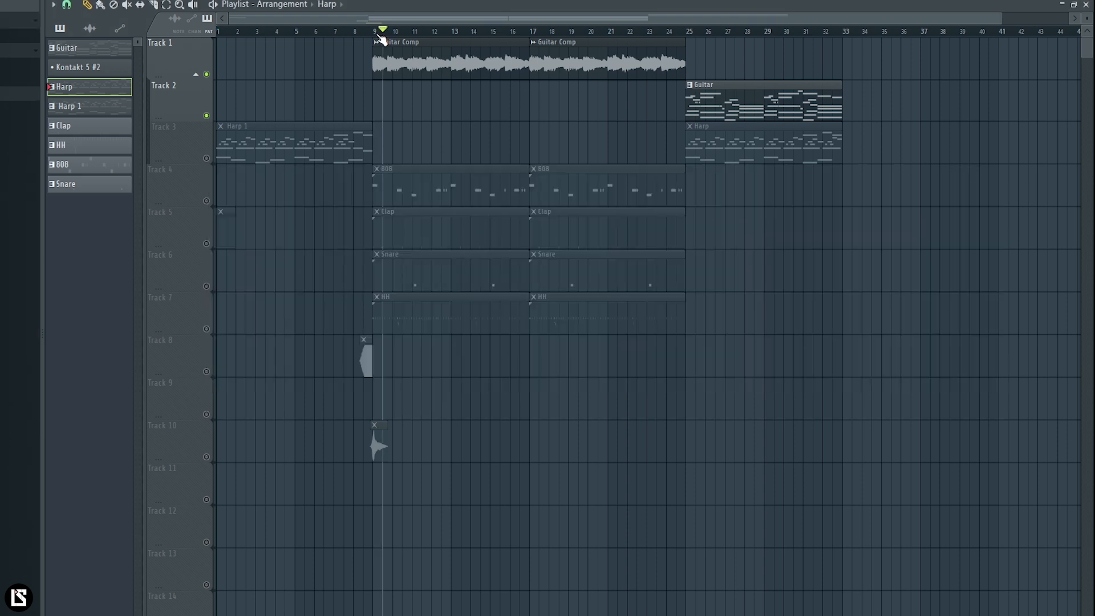
click(376, 31)
right_click(208, 76)
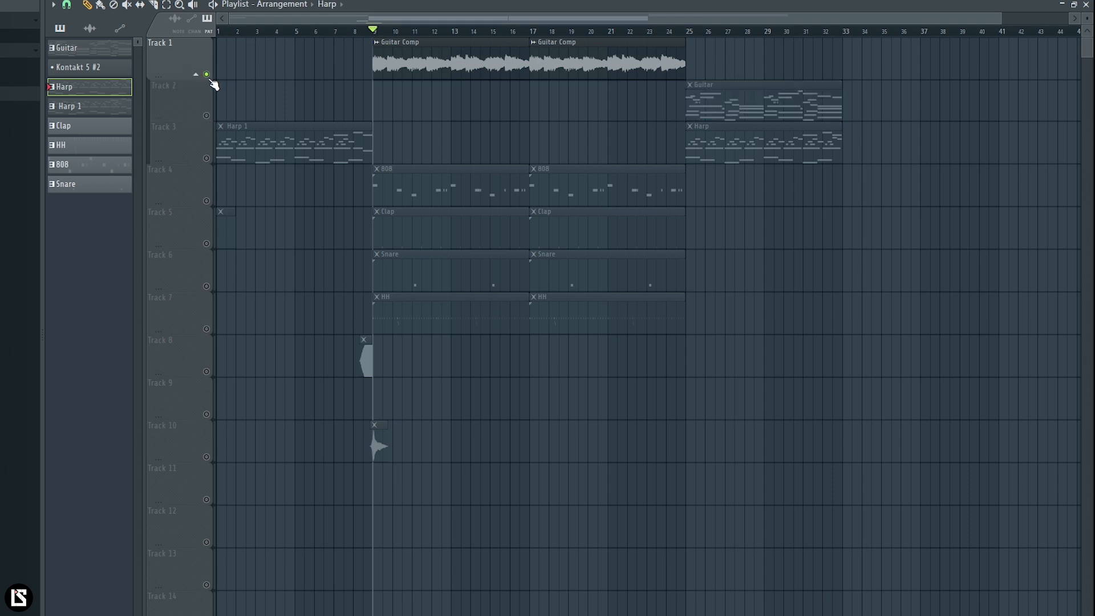
key(space)
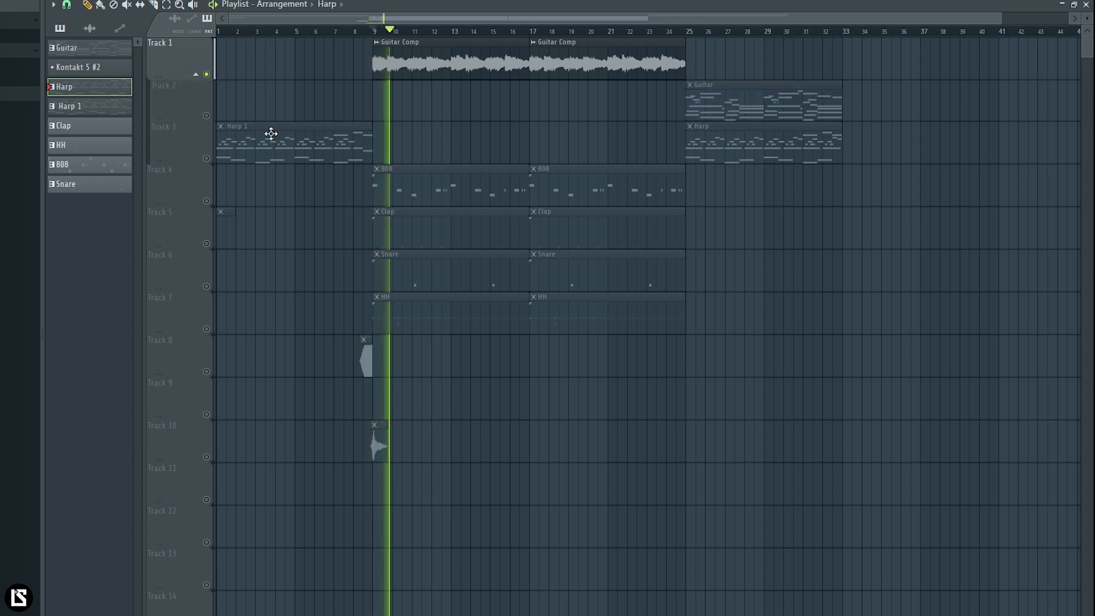
key(space)
Open the Flute channel's Kontakt instrument and browse the Kontakt Factory Library's Orchestral folder to 2 - VSL Woodwinds.
key(F6)
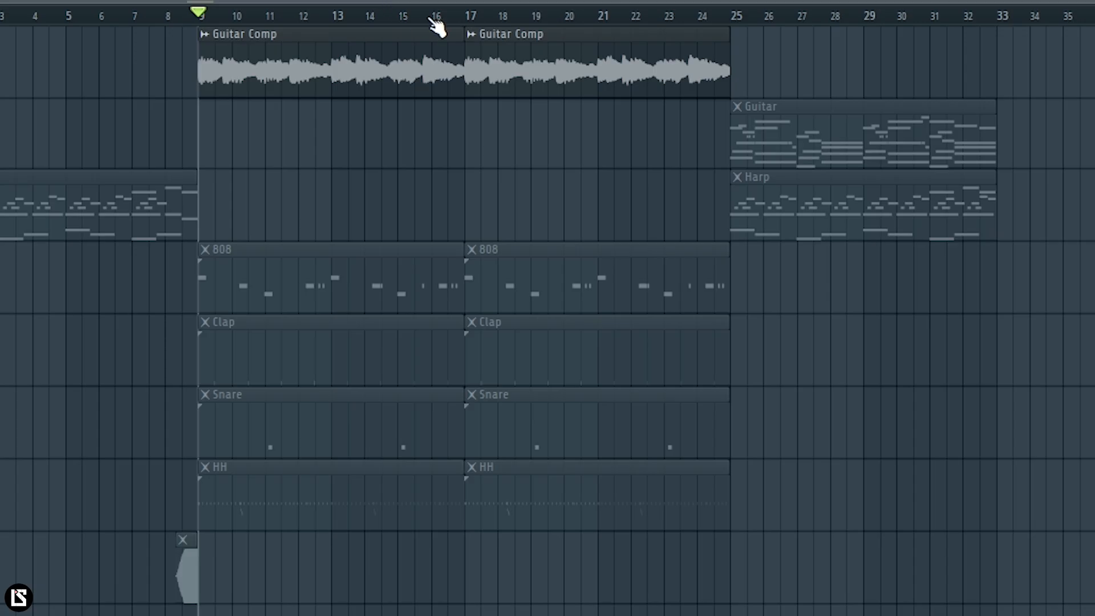
key(F6)
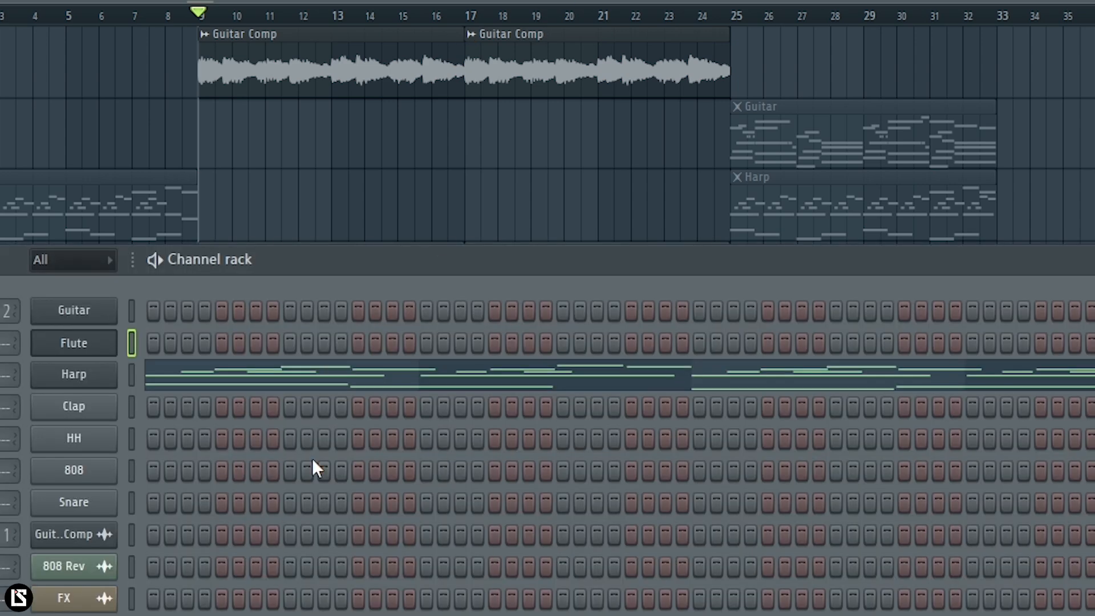
click(79, 344)
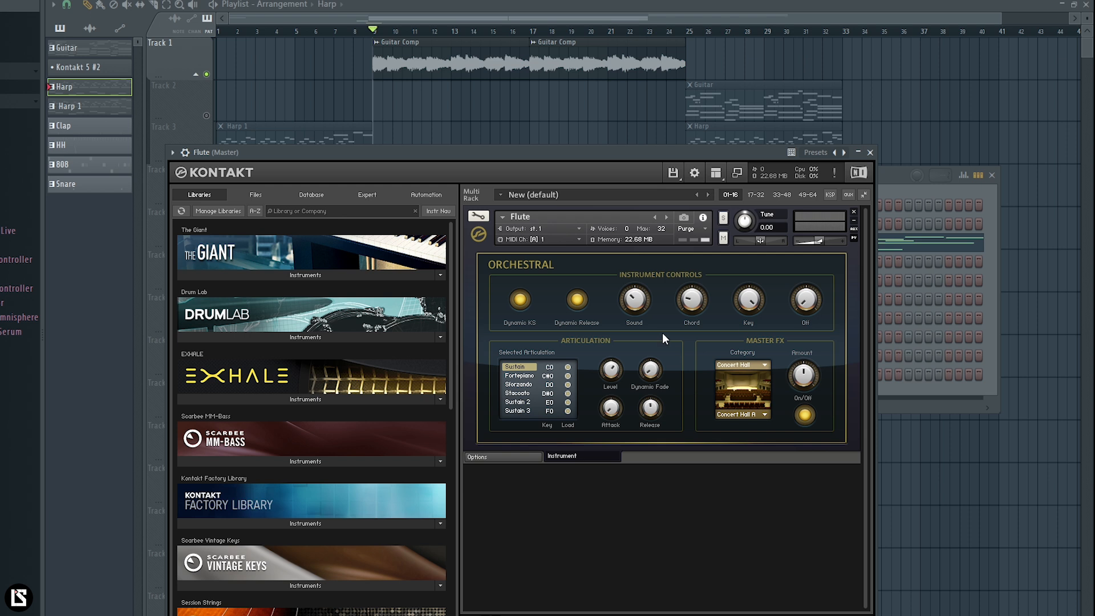
drag(690, 304, 690, 297)
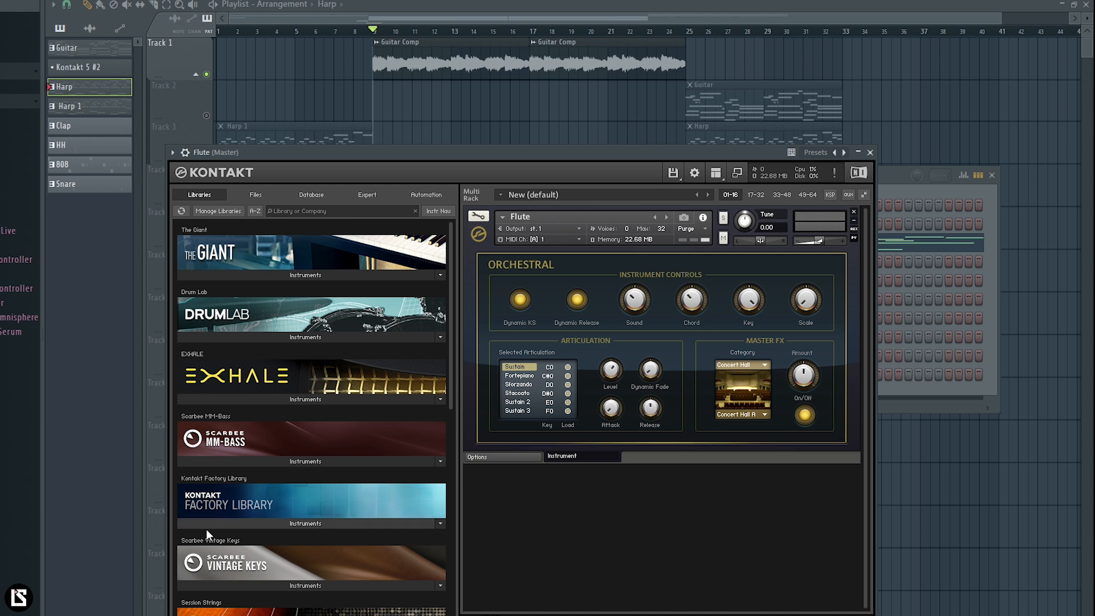
click(238, 524)
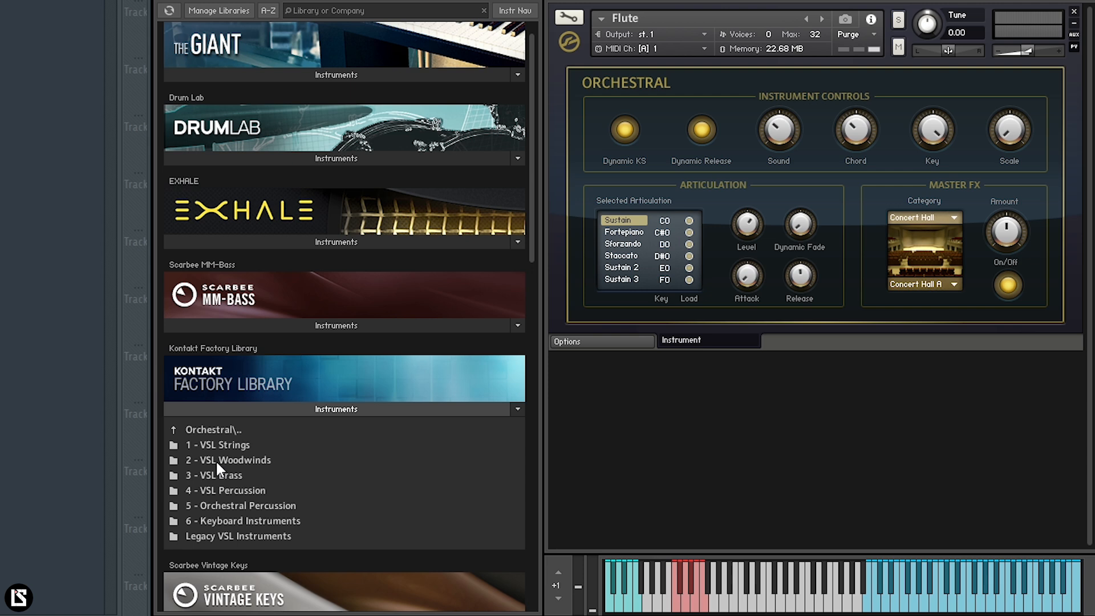
double_click(223, 461)
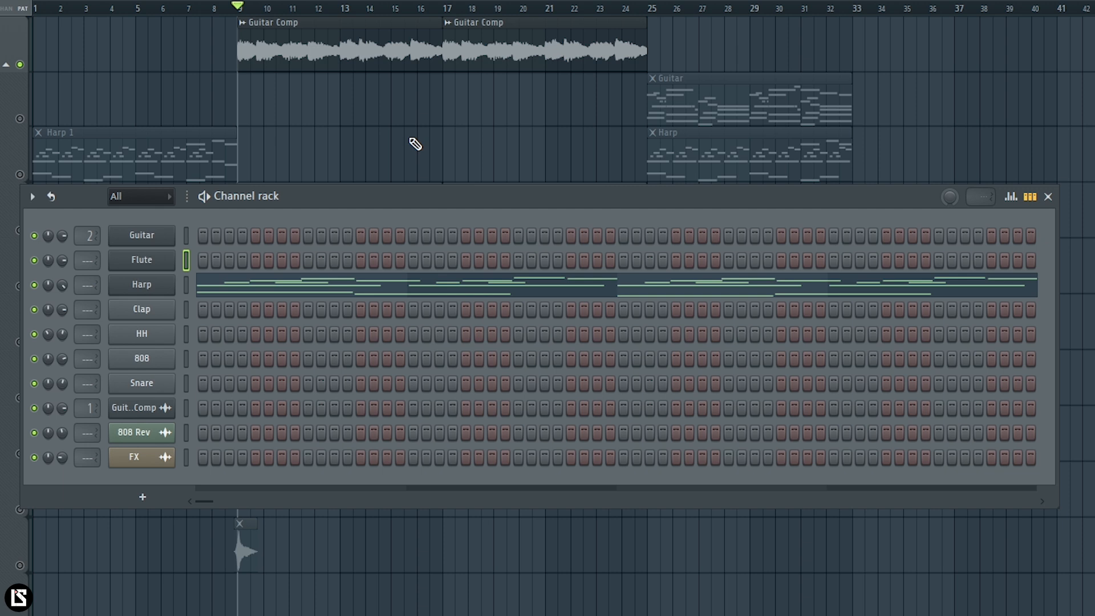
key(F6)
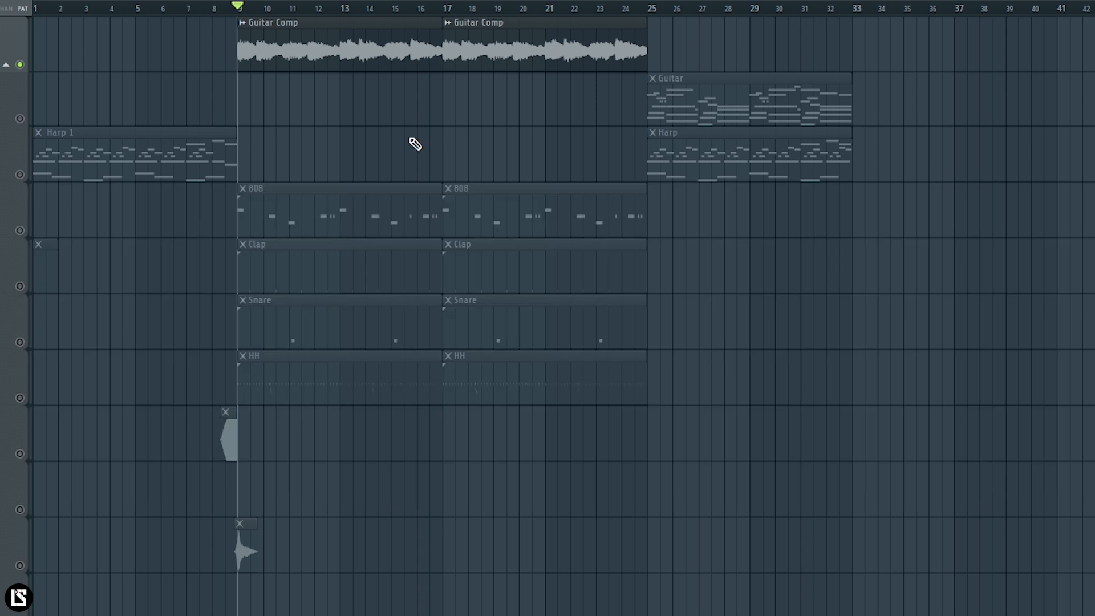
Play the beat from bar 7 with Track 1's Guitar Comp muted and all other tracks enabled.
drag(374, 0, 280, 1)
click(278, 7)
click(20, 454)
right_click(20, 453)
right_click(20, 454)
click(20, 64)
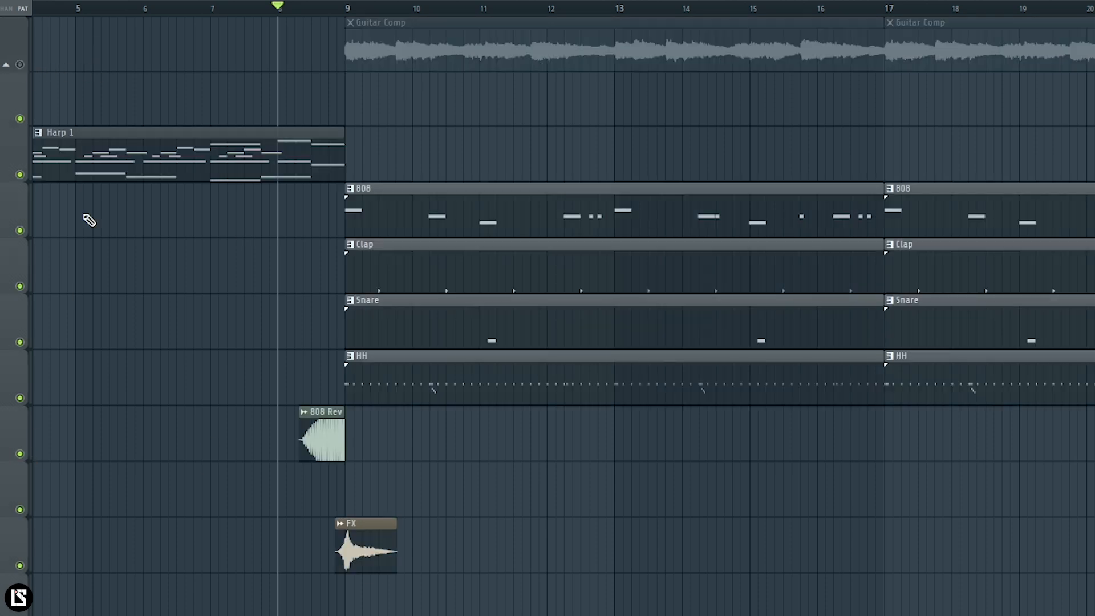
click(20, 174)
click(210, 7)
click(20, 175)
key(space)
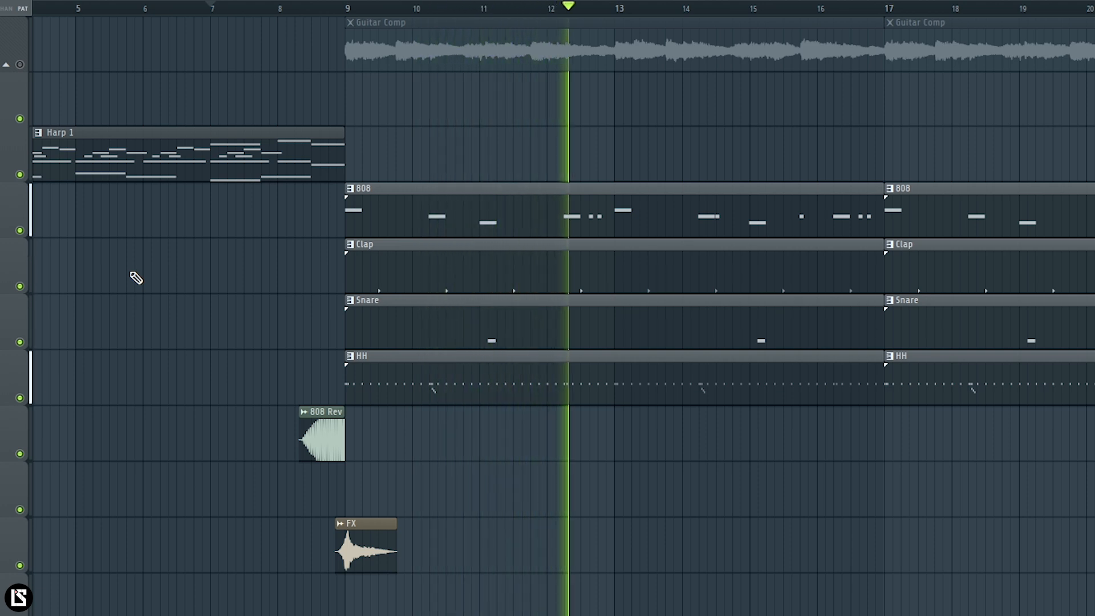
key(space)
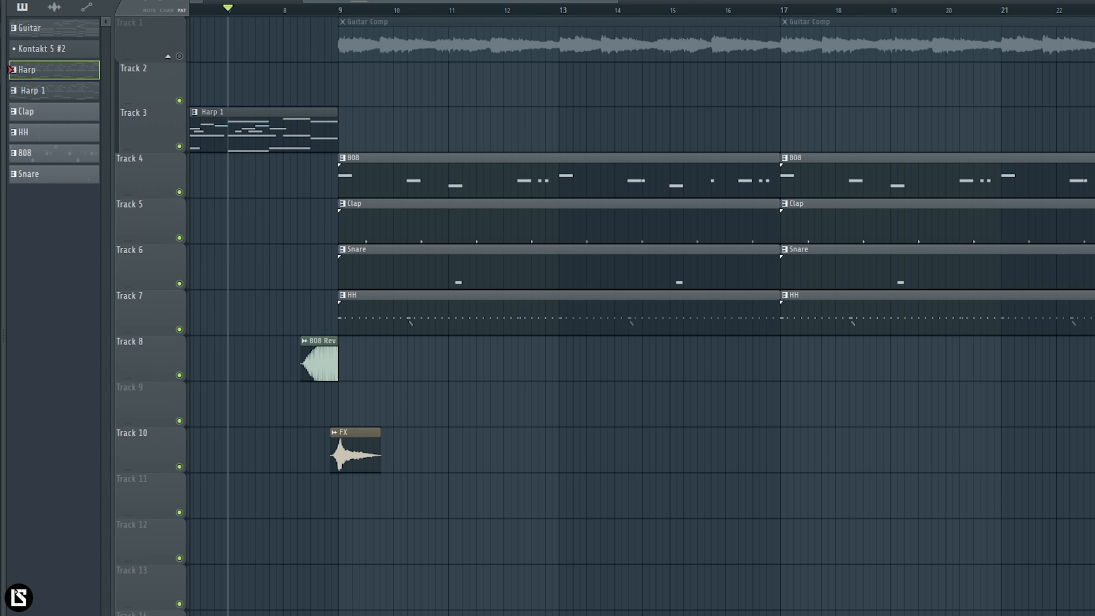
Solo Track 1 with the playhead at bar 9 and examine the Fruity parametric EQ 2 curve on the Guitar Comp mixer insert.
drag(618, 1, 833, 6)
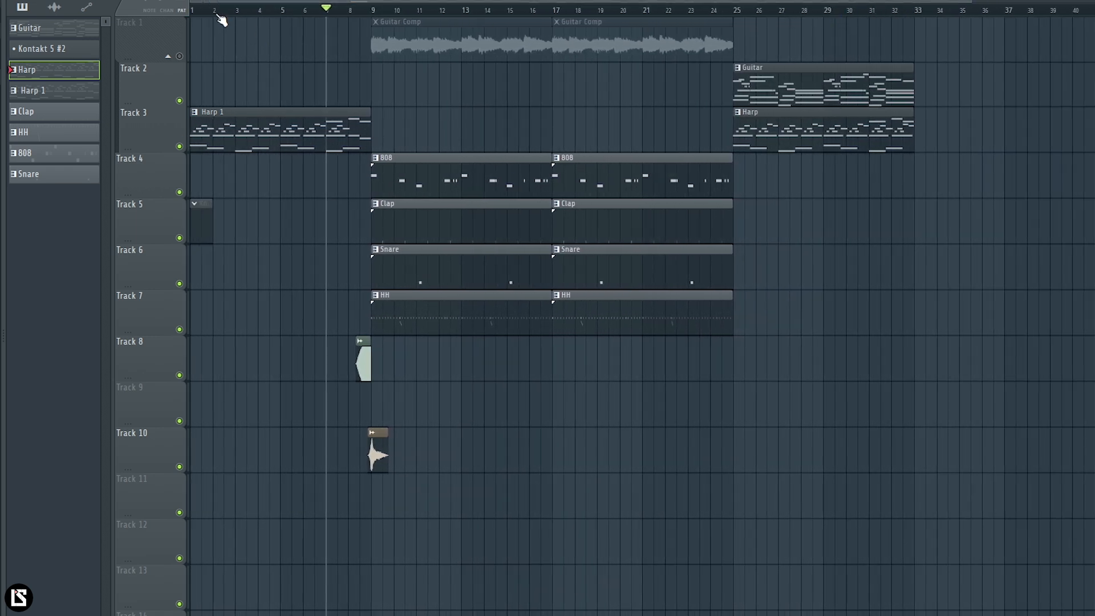
drag(217, 15, 15, 3)
click(381, 13)
right_click(180, 57)
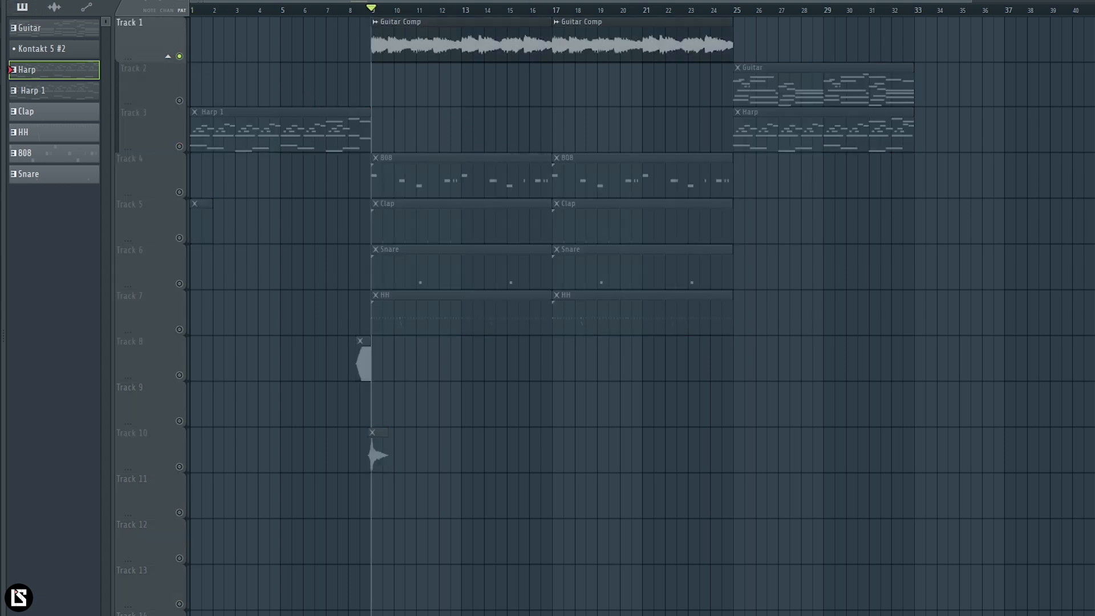
key(F9)
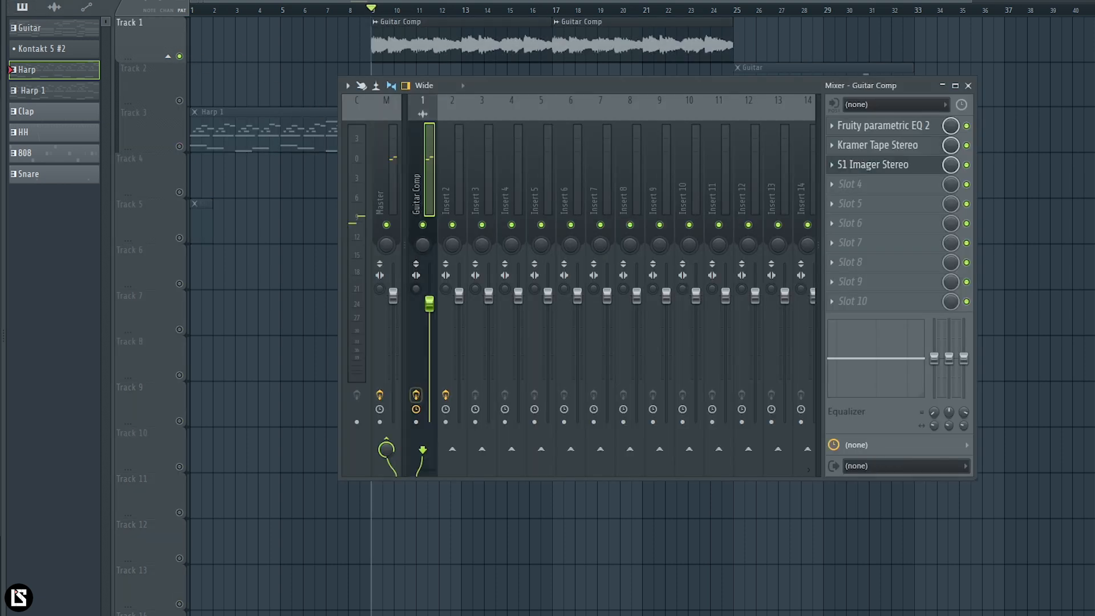
click(881, 130)
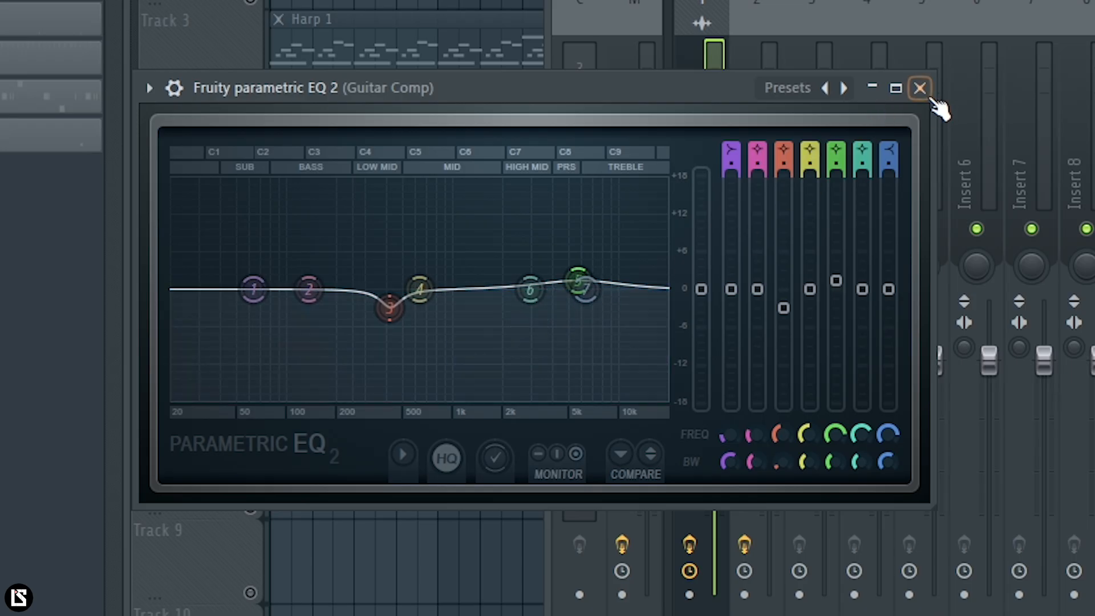
click(920, 88)
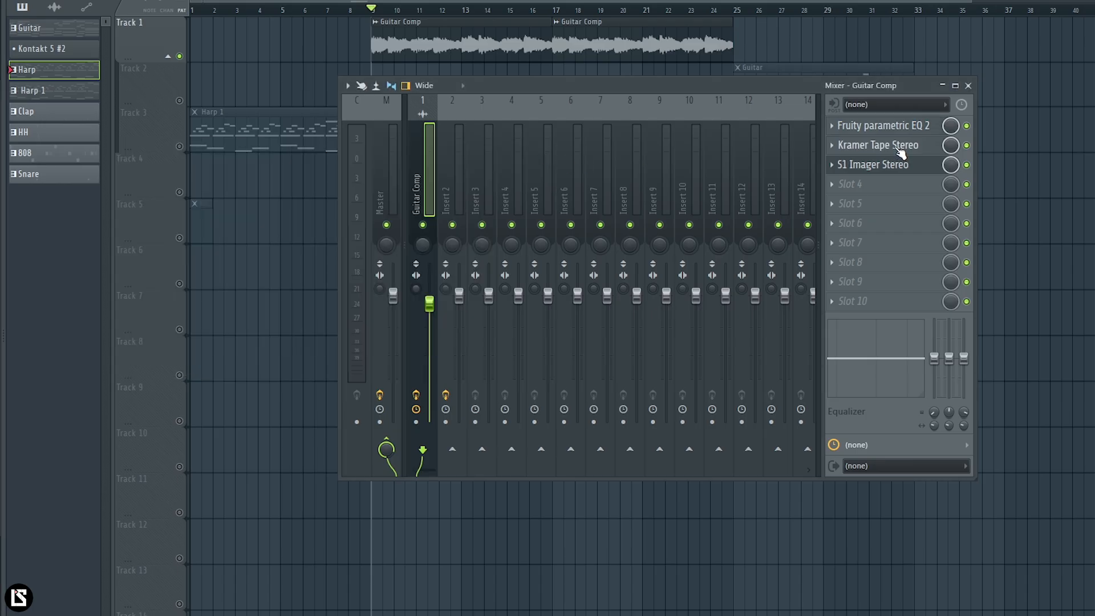
Adjust Wow & Flutter in Kramer Tape Stereo on the Guitar Comp insert, and play the processed guitar.
click(899, 152)
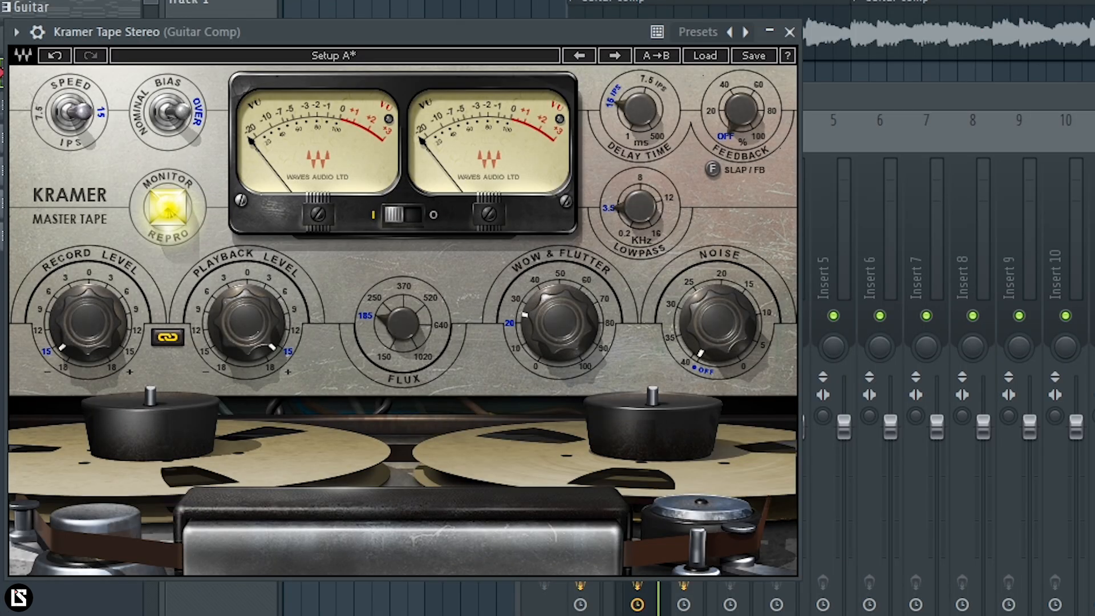
drag(560, 309, 560, 439)
drag(559, 325, 561, 420)
click(789, 33)
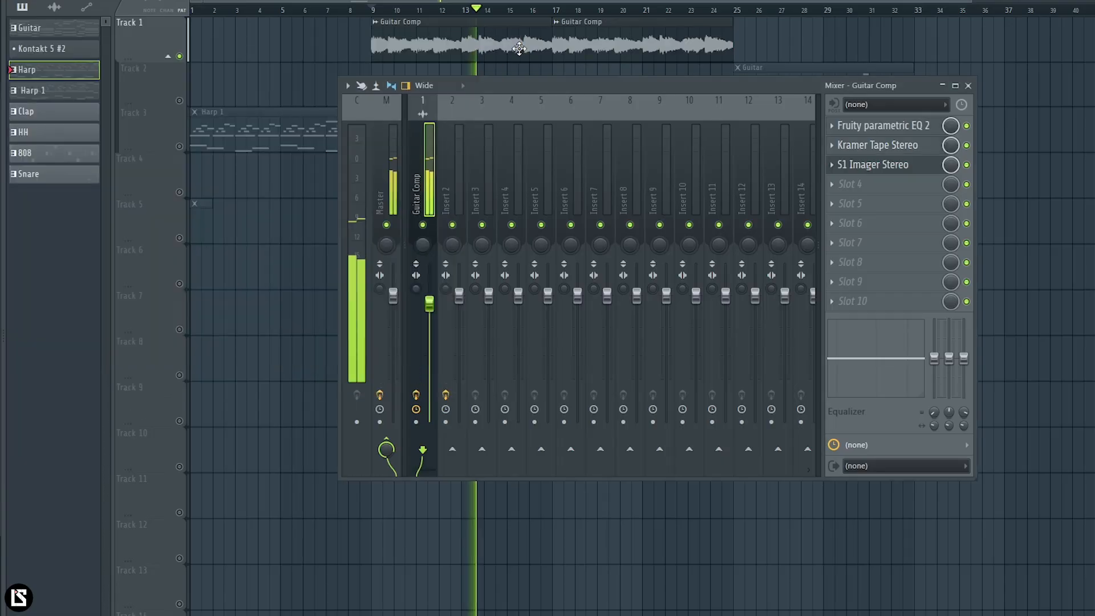
key(space)
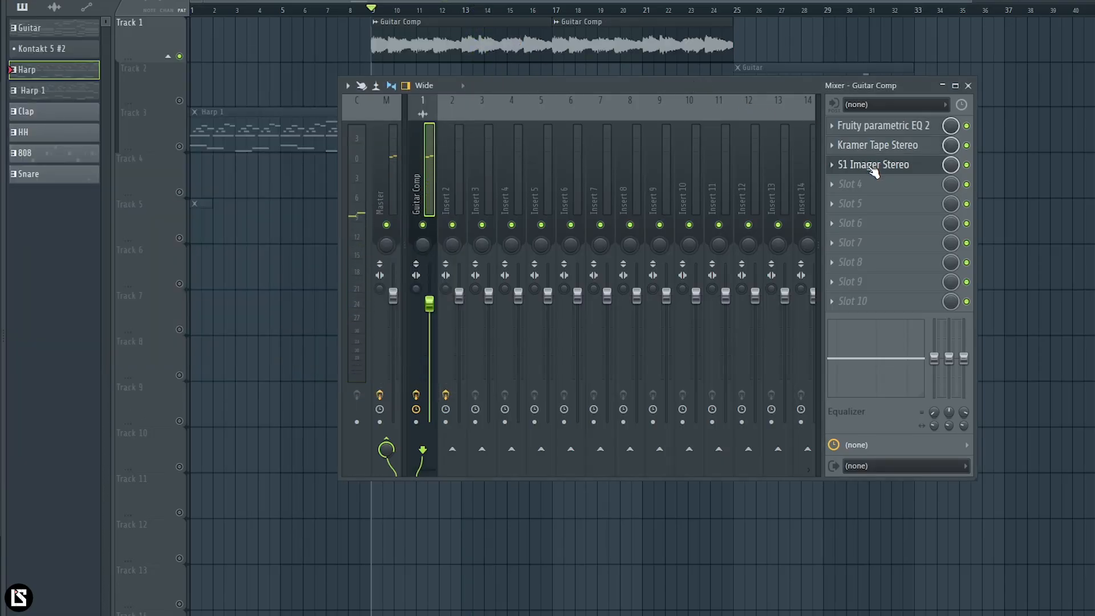
Return to the playlist, enable all tracks and play the full beat from bar 7.
key(F9)
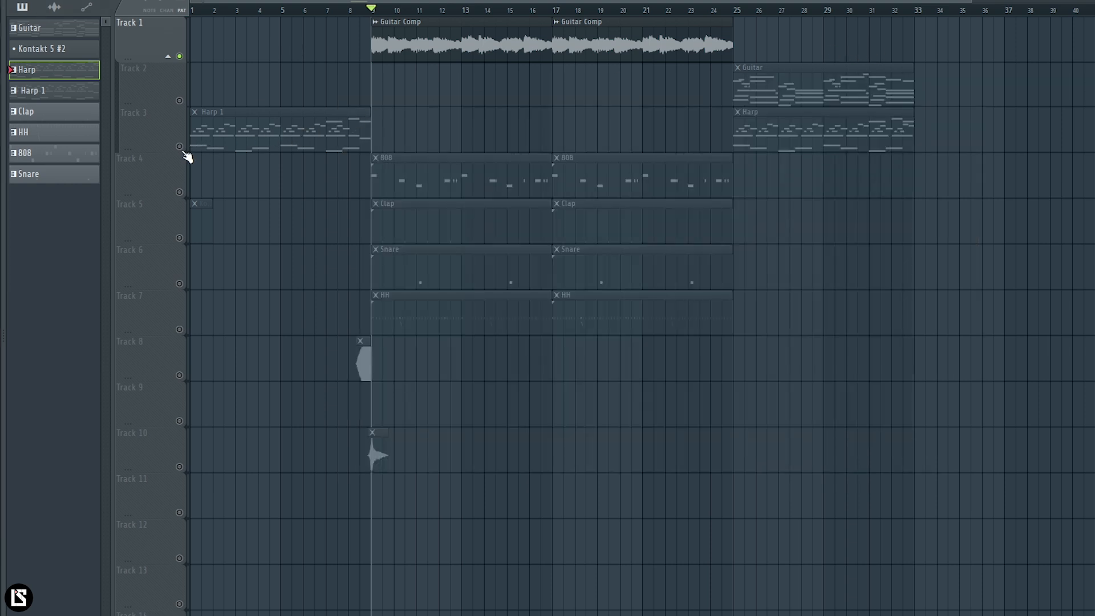
click(330, 11)
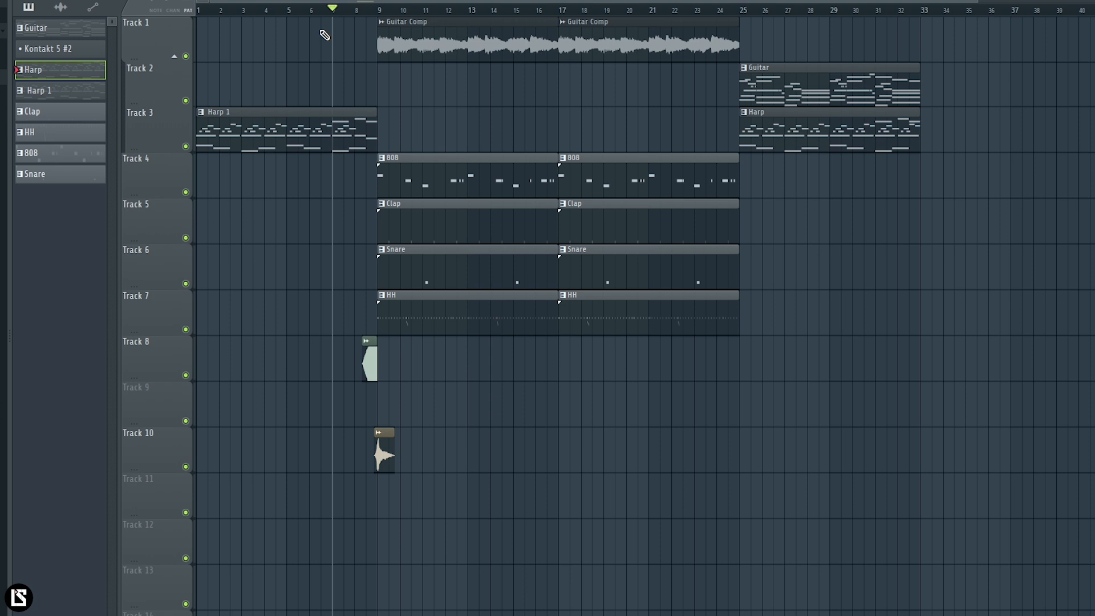
key(space)
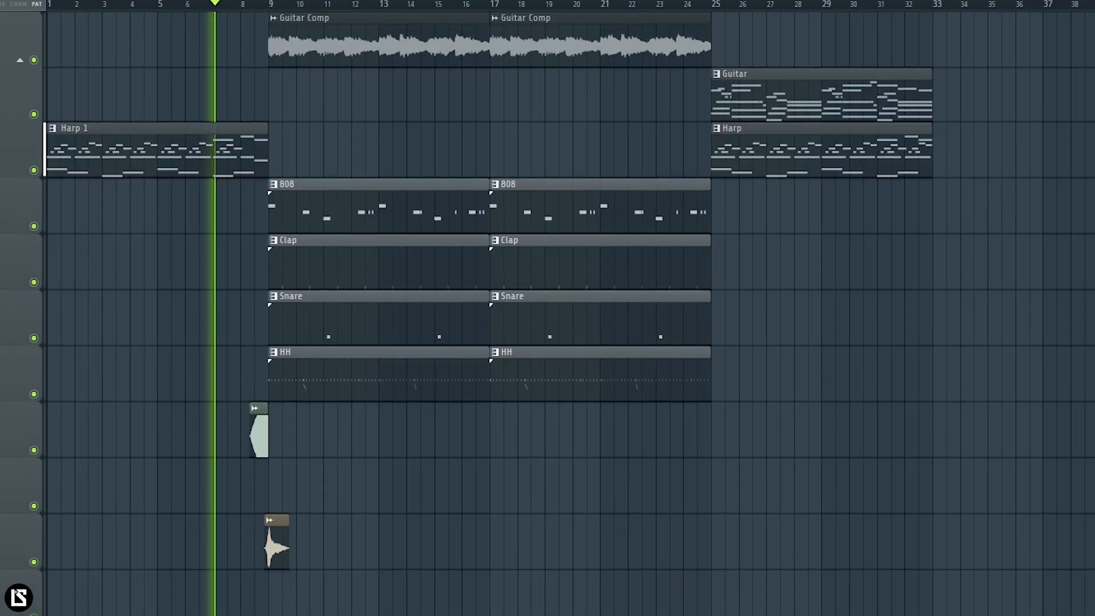